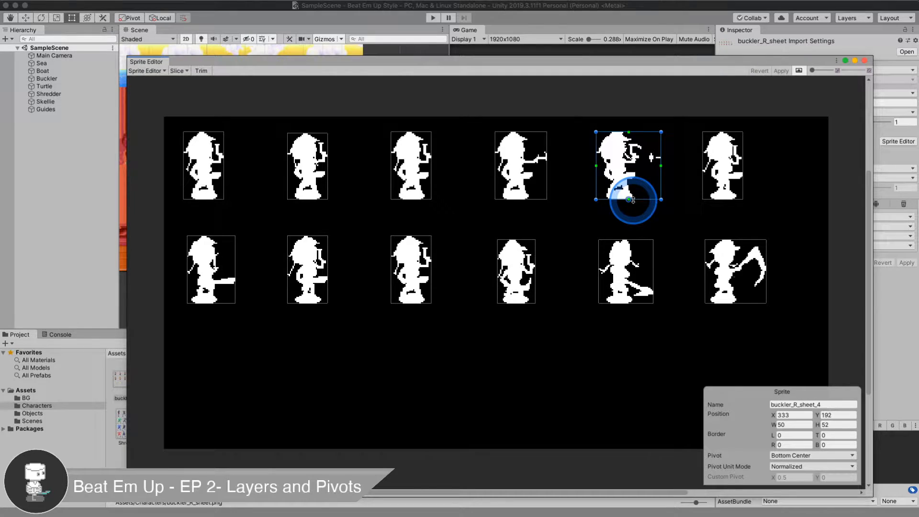
Step: Give the fifth sprite in the upper row, buckler_R_sheet_4, a custom pivot with X set to 0.35
left_click(421, 162)
left_click(510, 191)
left_click(622, 164)
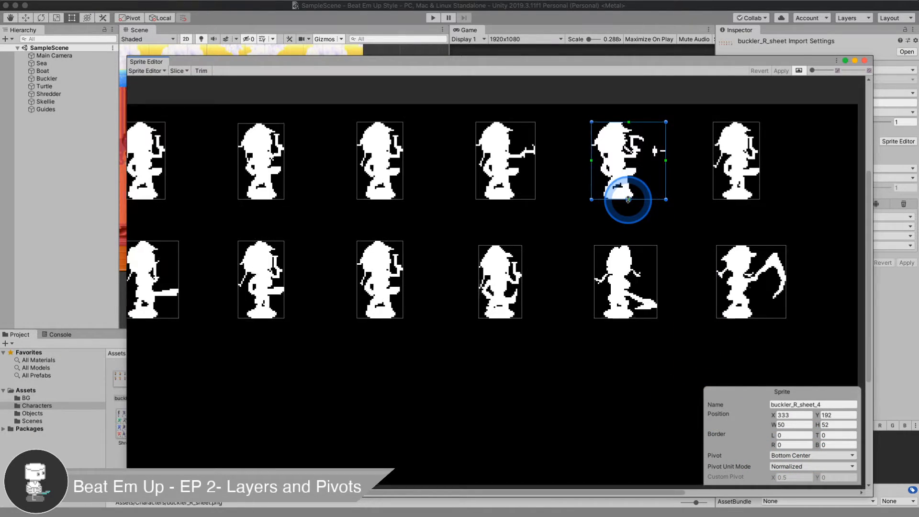
scroll(628, 199, "up", 10)
scroll(632, 196, "down", 5)
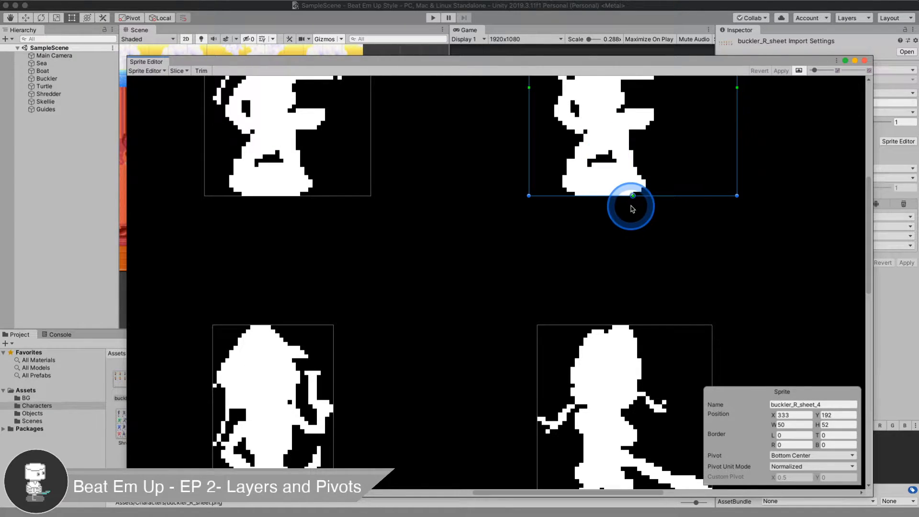
scroll(633, 208, "down", 5)
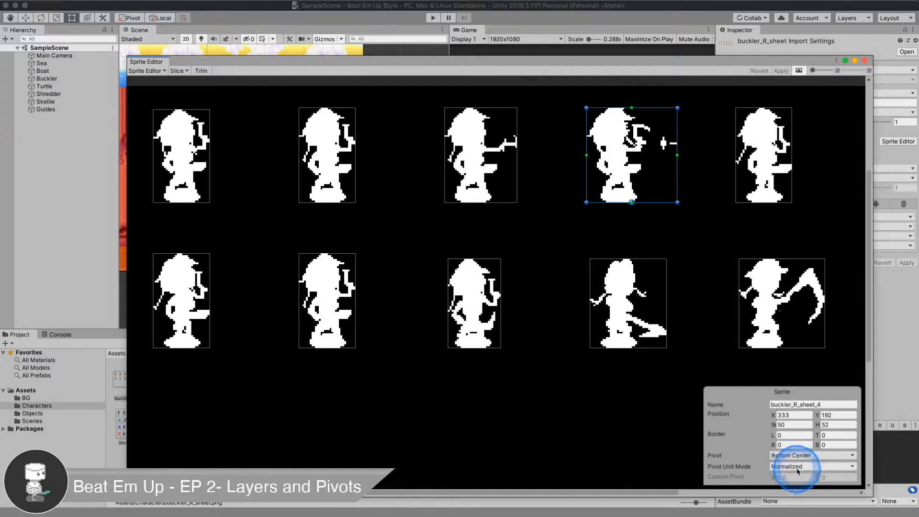
left_click(775, 457)
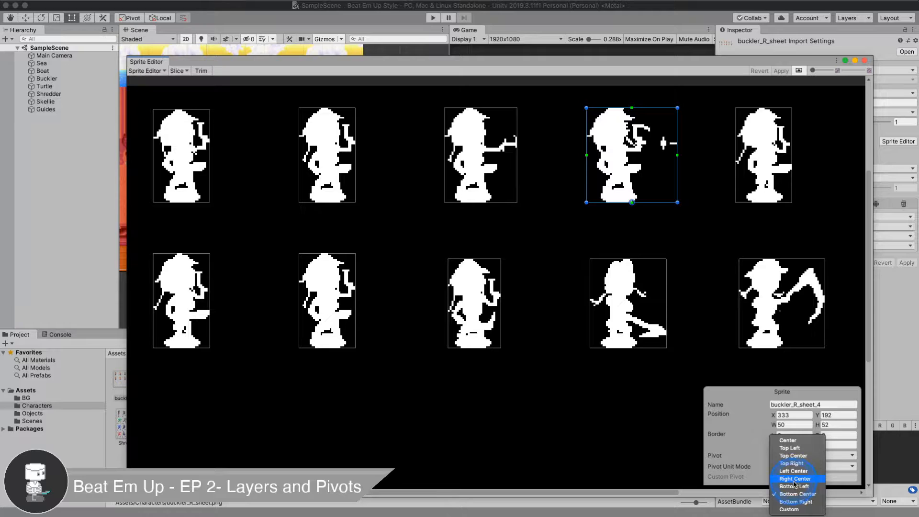
left_click(792, 500)
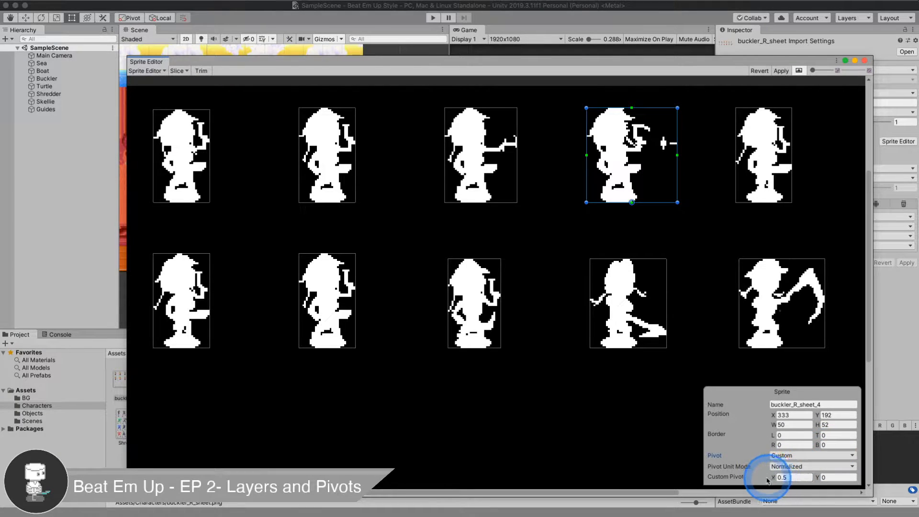
left_click(776, 478)
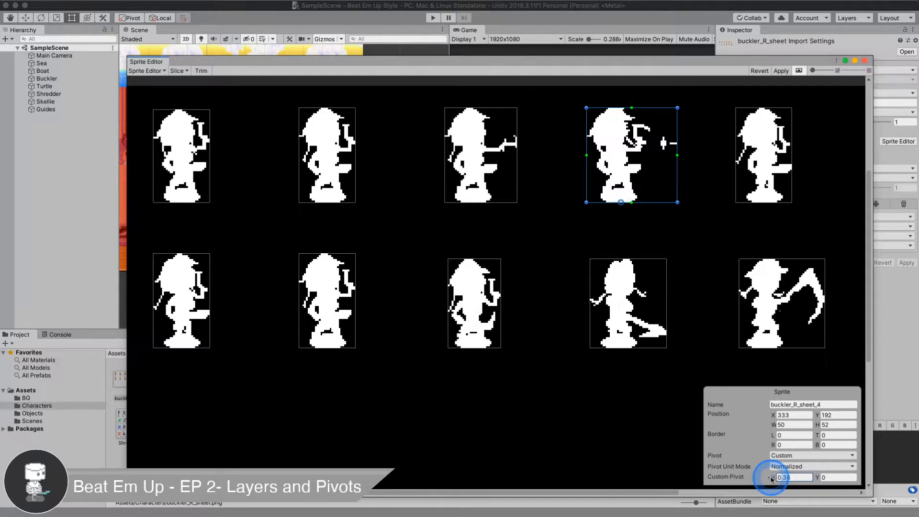
left_click(771, 478)
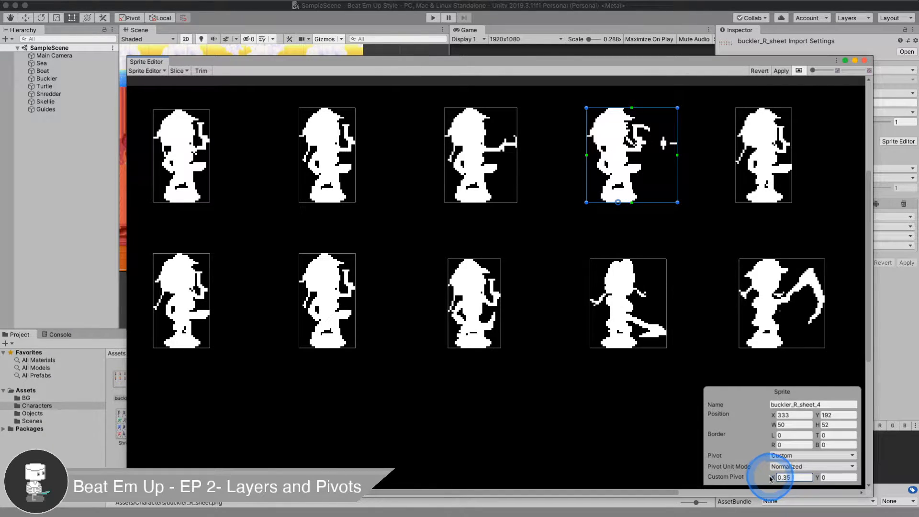
Step: Check the pivots of the other sprites in both rows, apply the pivot change and close the Sprite Editor
left_click(760, 160)
left_click(761, 308)
left_click(626, 306)
left_click(480, 317)
left_click(337, 311)
left_click(181, 302)
left_click(183, 153)
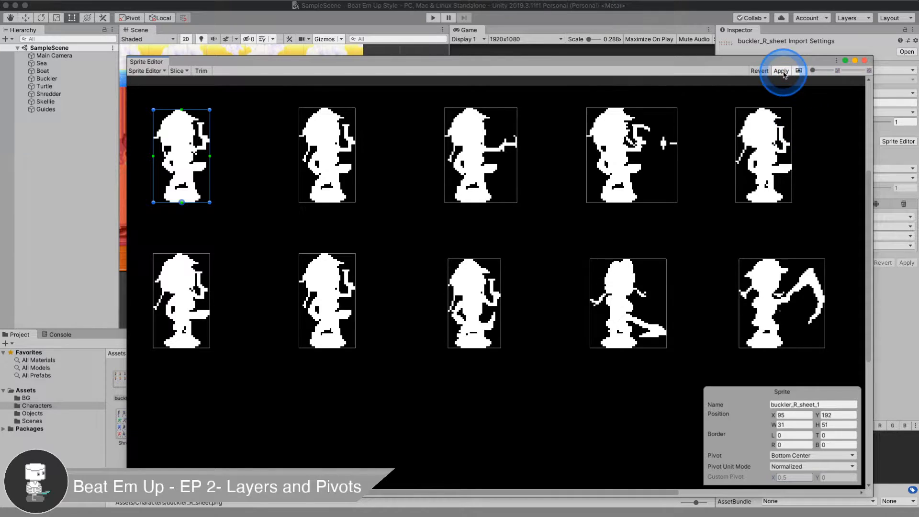
left_click(782, 70)
left_click(864, 61)
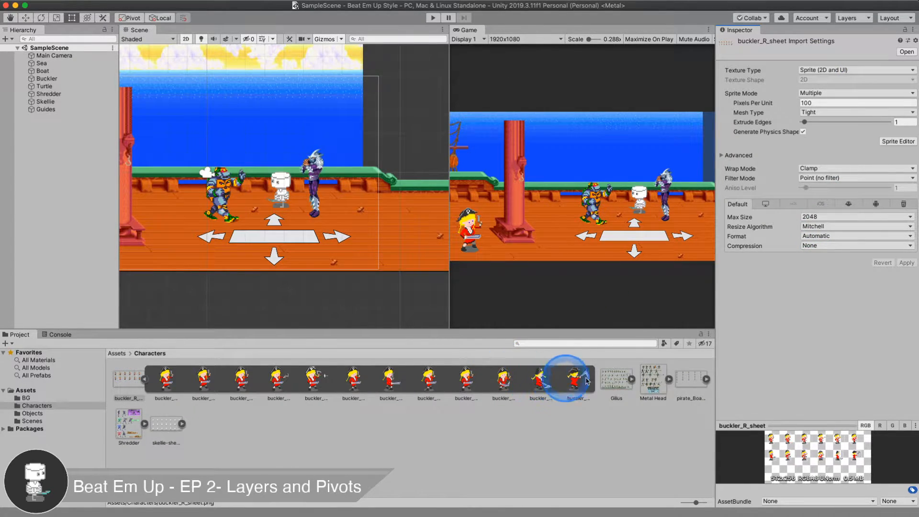
Step: Expand the Gilius sheet in the Characters folder and inspect its import settings and the pivot of its sprite
left_click(614, 378)
left_click(632, 379)
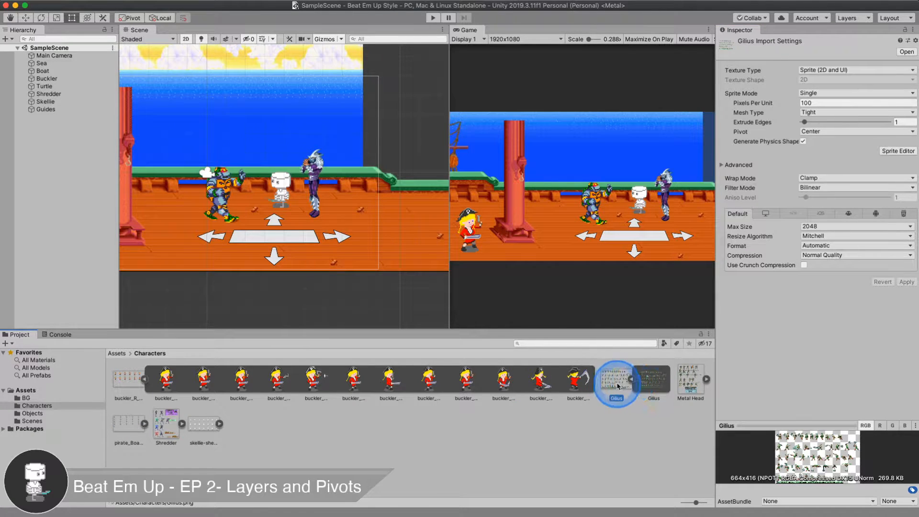
left_click(652, 379)
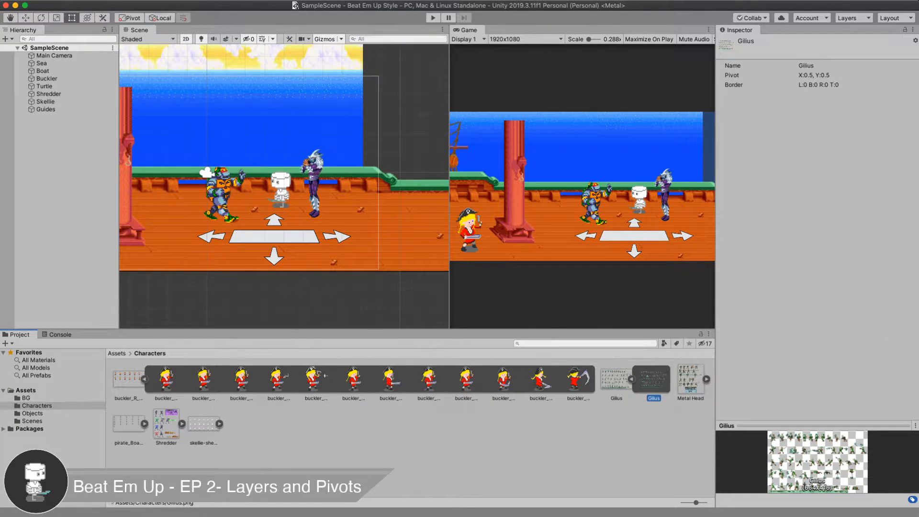
Step: Switch to the notes app to read the episode outline and return to Unity
key("super+Tab")
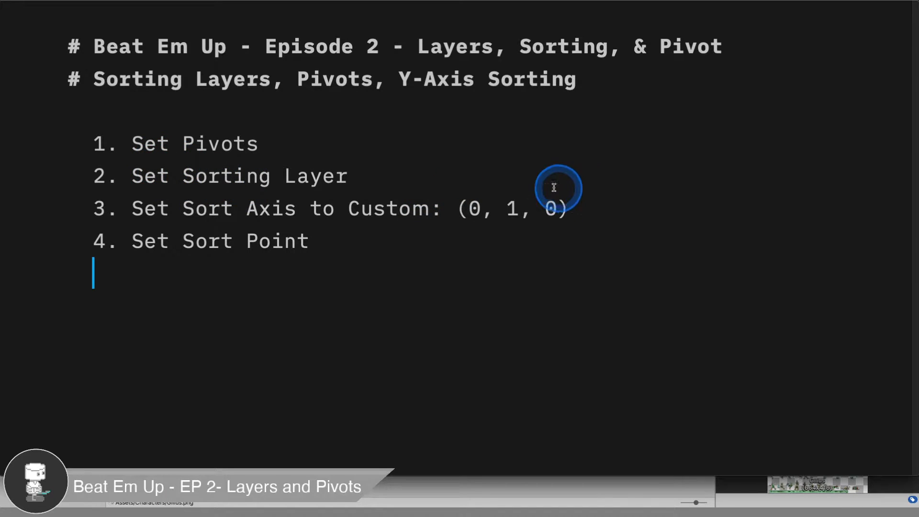
left_click(623, 486)
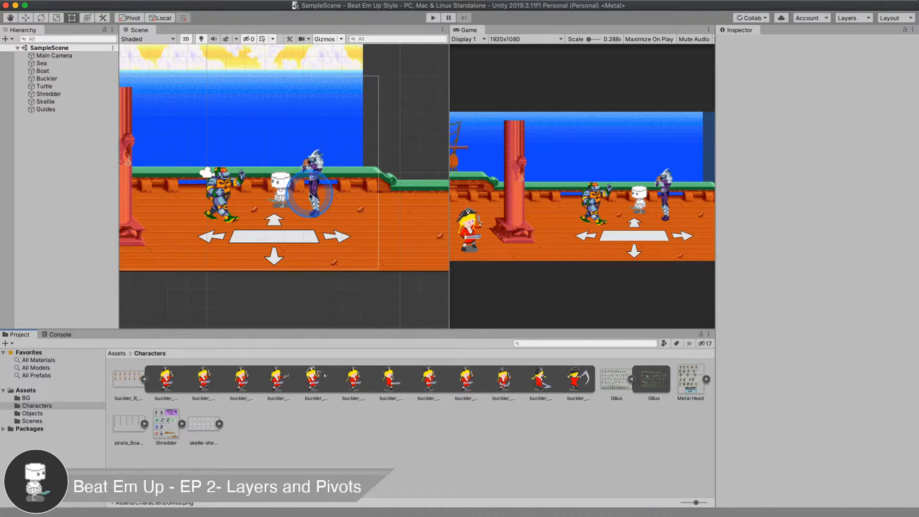
Step: Inspect the Sea object, locate its source sprite in the BG folder and review the available sorting layers
scroll(311, 196, "down", 5)
scroll(310, 196, "down", 1)
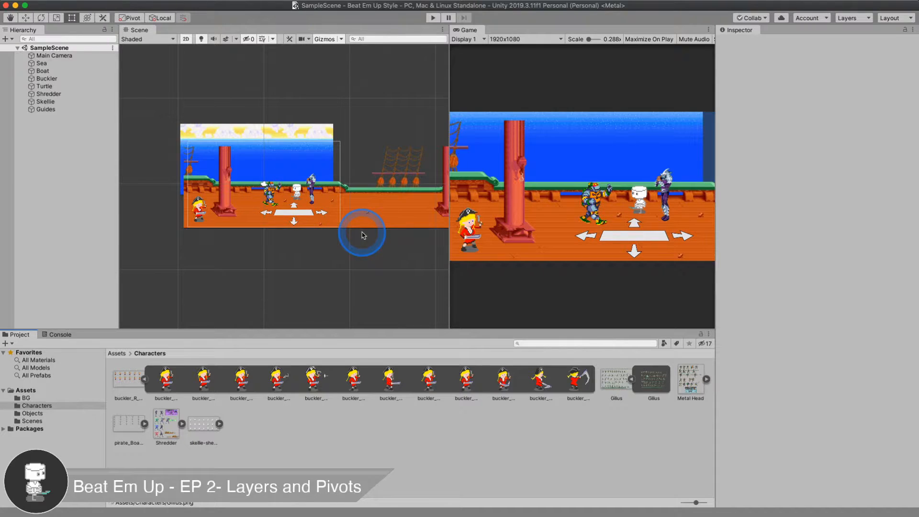
left_click(250, 144)
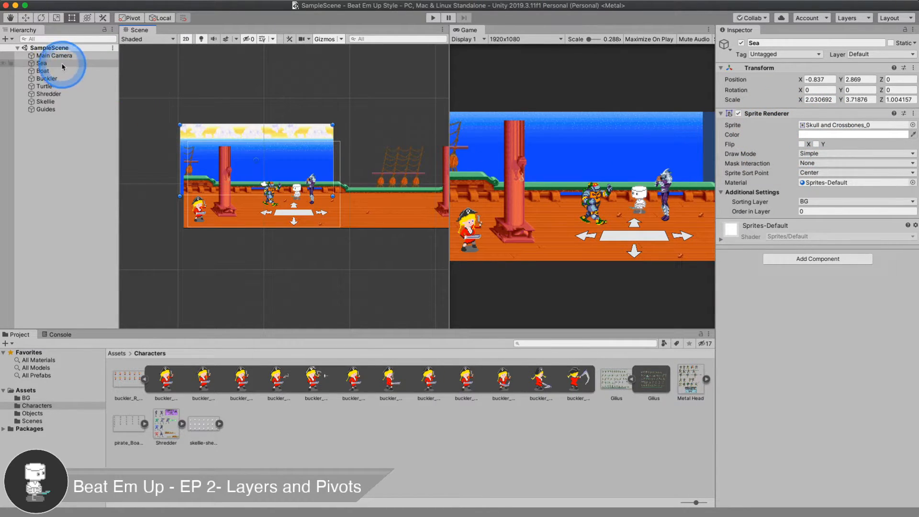
left_click(42, 63)
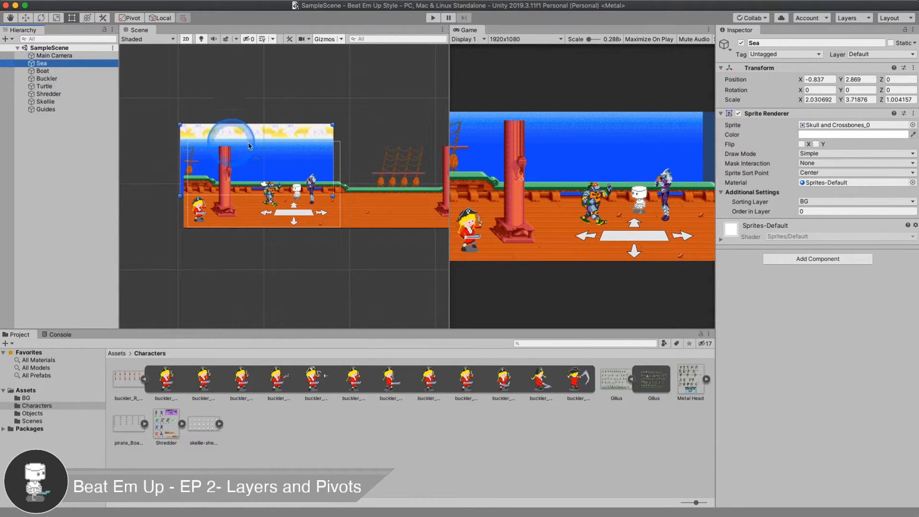
left_click(819, 125)
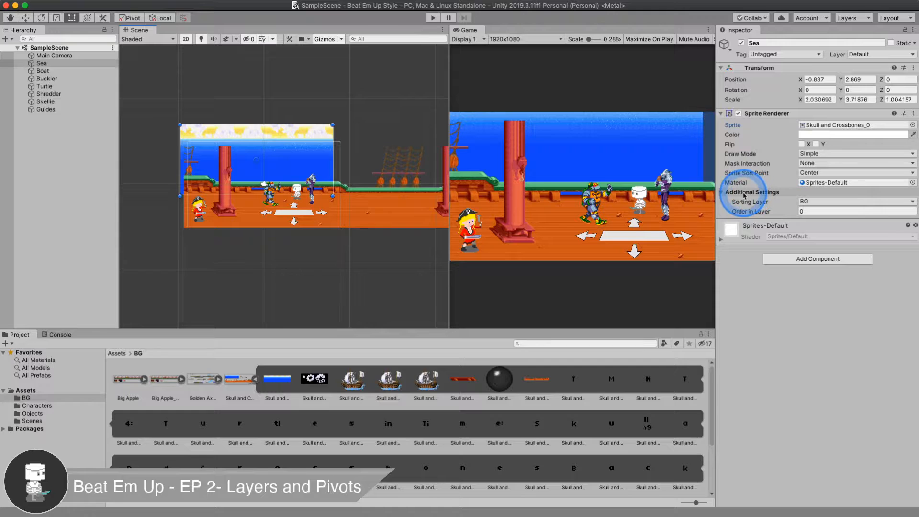
left_click(807, 200)
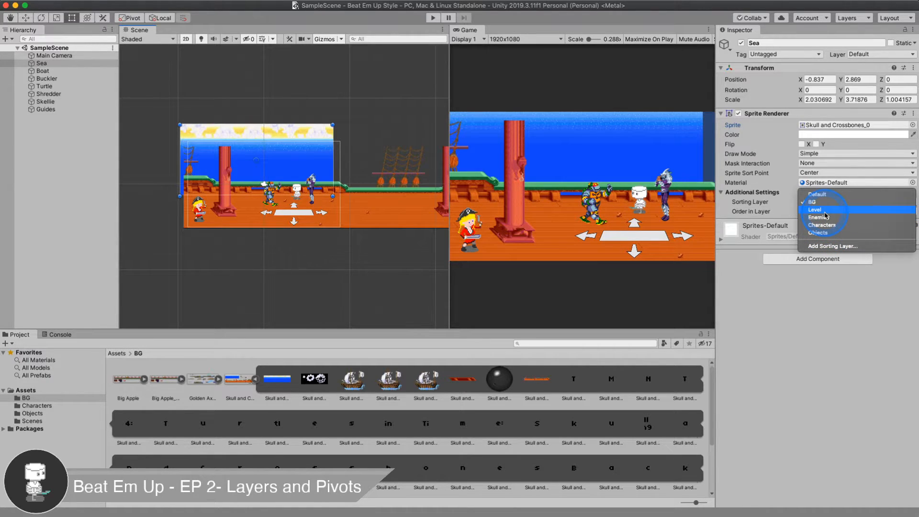
left_click(388, 212)
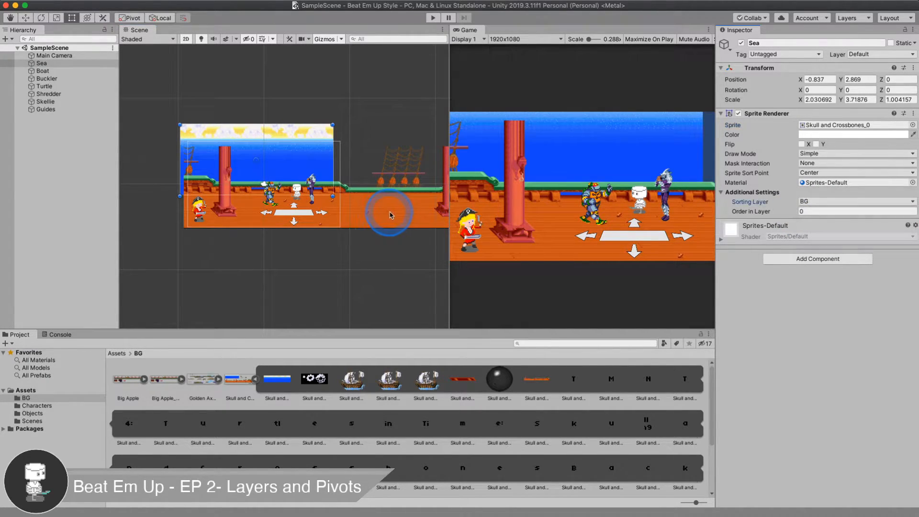
Step: Inspect the whole Boat object in the scene and review its sorting layer choices
left_click(65, 71)
scroll(363, 191, "down", 1)
scroll(363, 191, "down", 2)
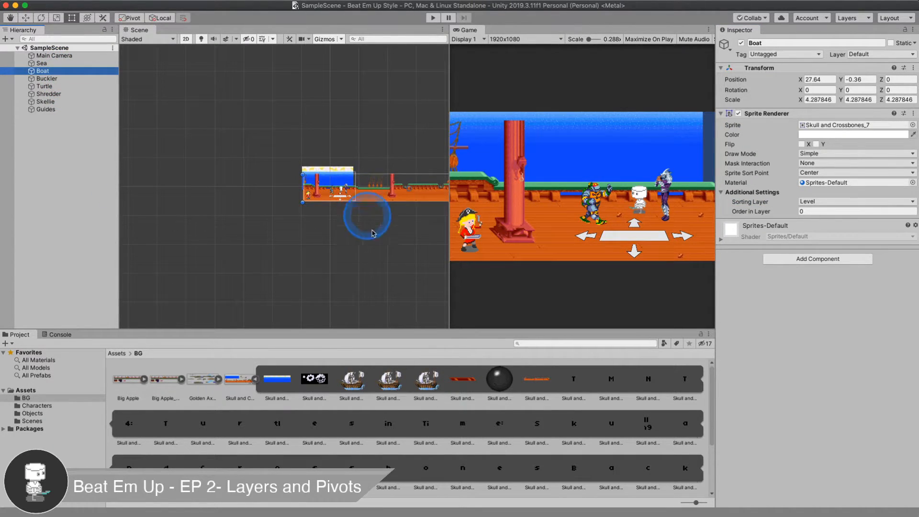
middle_click_drag(376, 226, 305, 223)
scroll(377, 209, "up", 2)
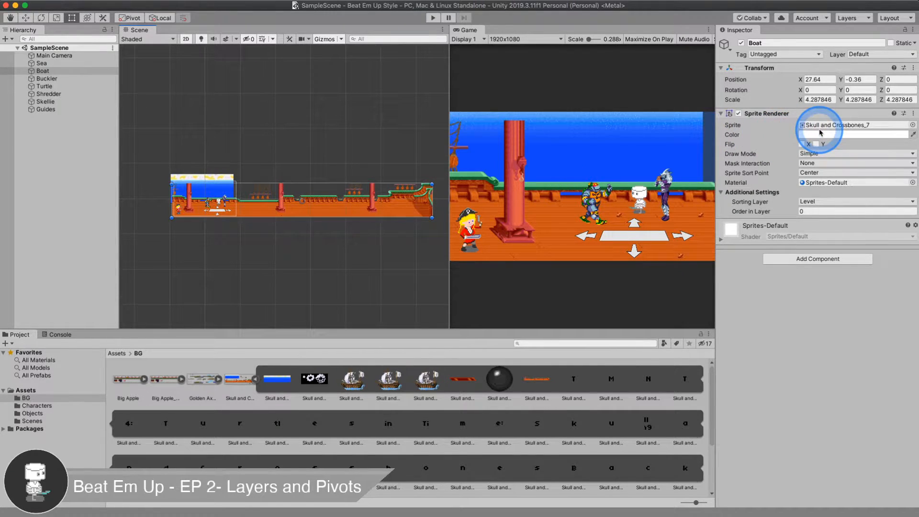
left_click(814, 201)
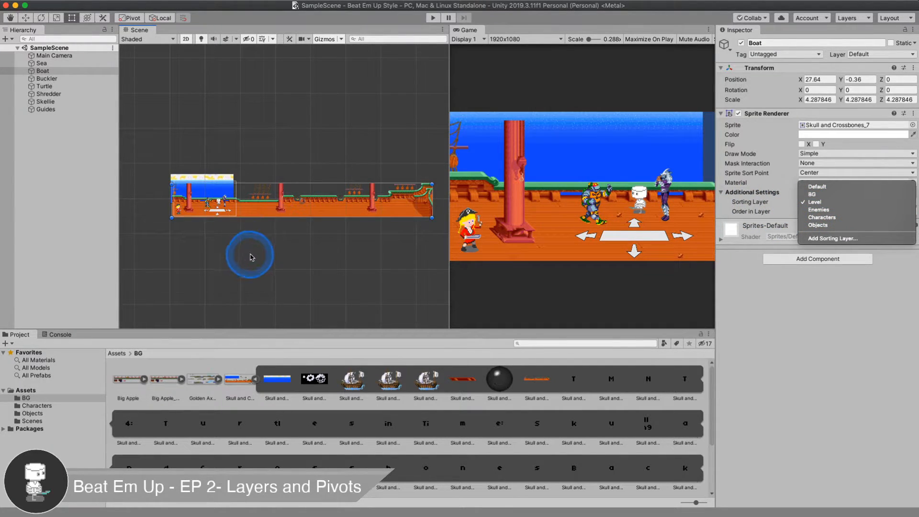
left_click(227, 247)
Step: Review the sorting layer choices of the Buckler character and check which layer the Turtle uses
scroll(220, 226, "up", 5)
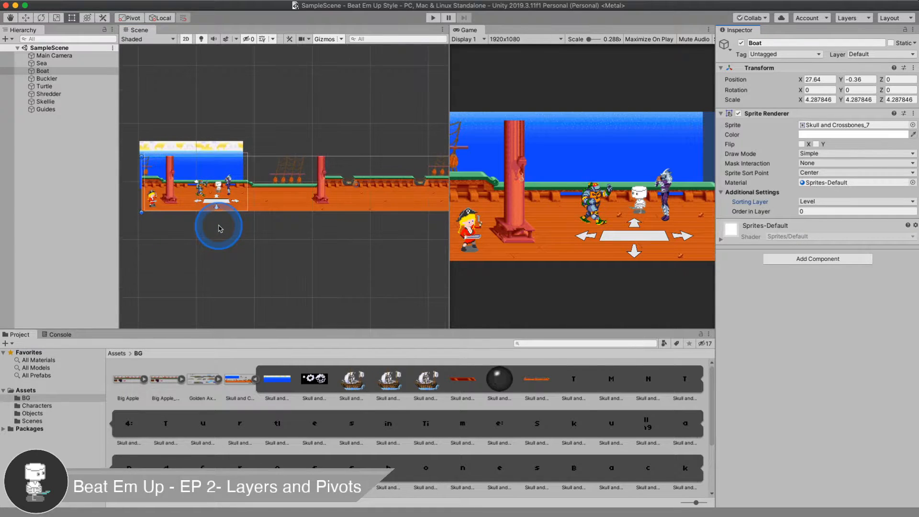
middle_click_drag(211, 230, 273, 246)
scroll(273, 239, "up", 5)
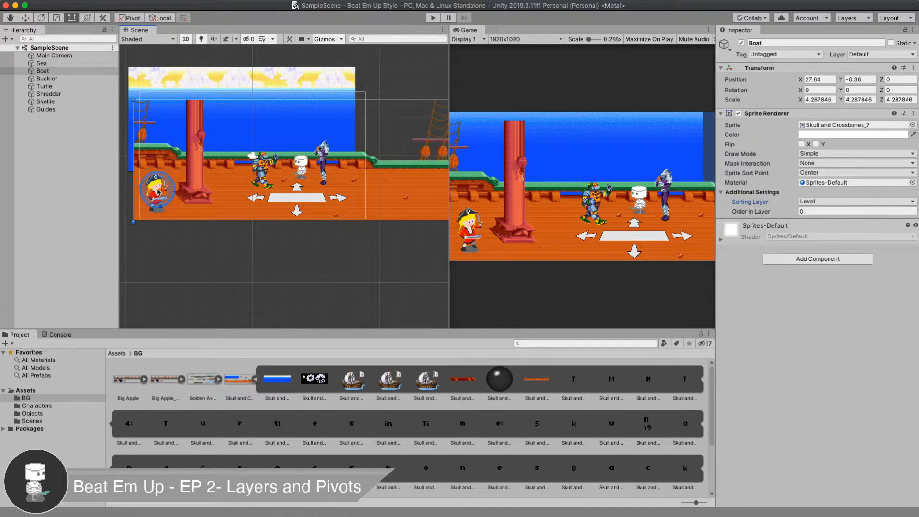
left_click(157, 189)
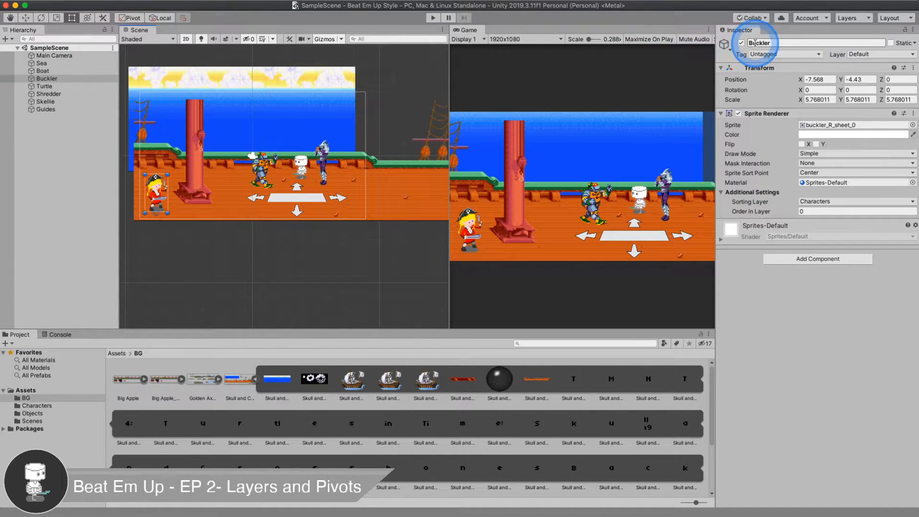
left_click(820, 203)
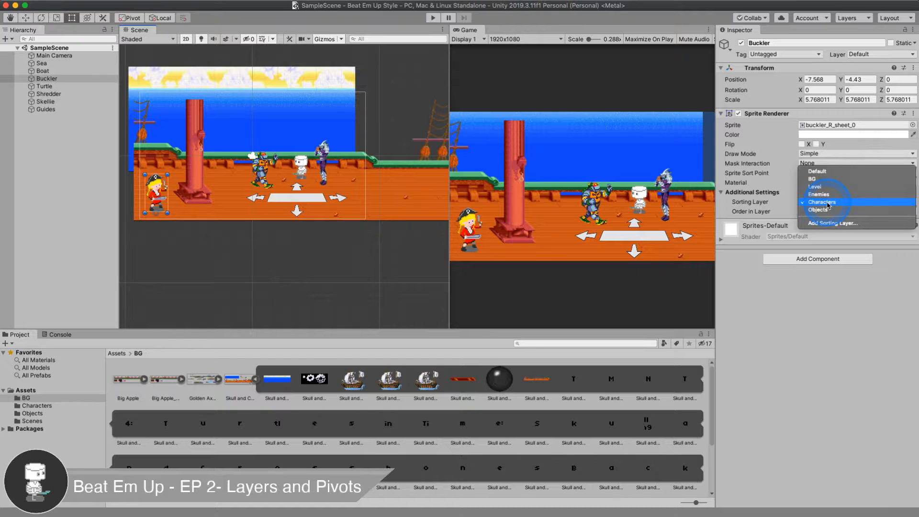
left_click(300, 259)
left_click(258, 165)
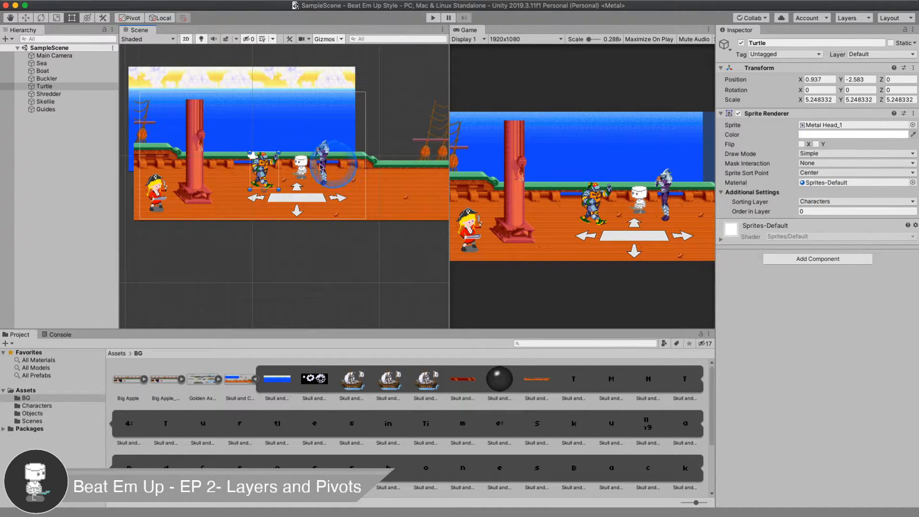
Step: Check the sorting layers assigned to the Skellie and Shredder enemies
scroll(295, 157, "up", 2)
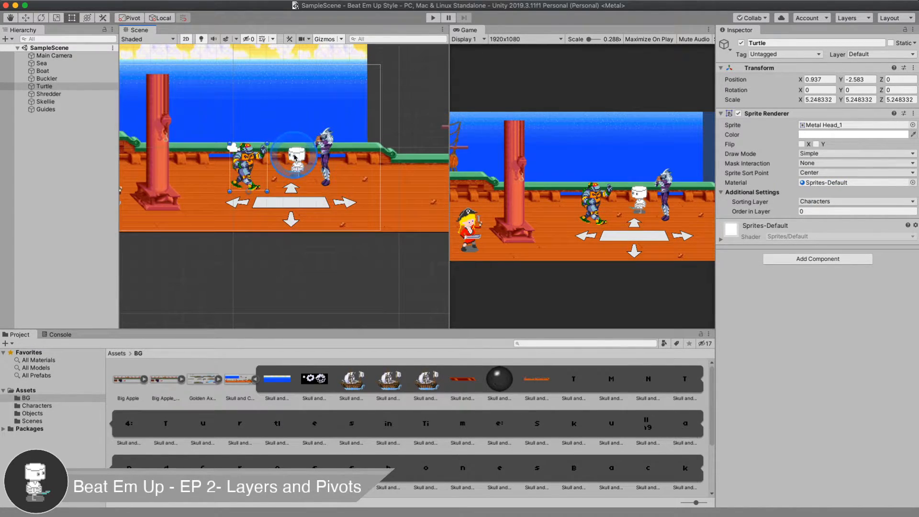
left_click(295, 157)
left_click(819, 201)
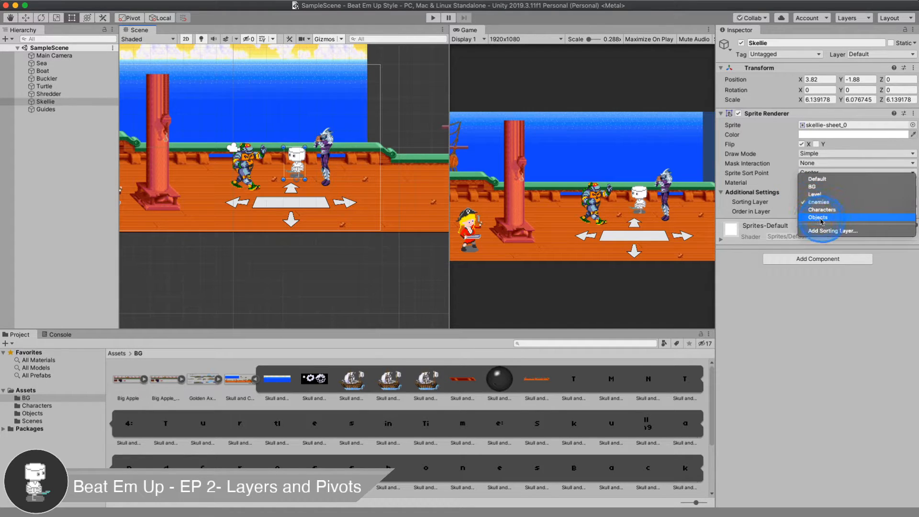
left_click(327, 160)
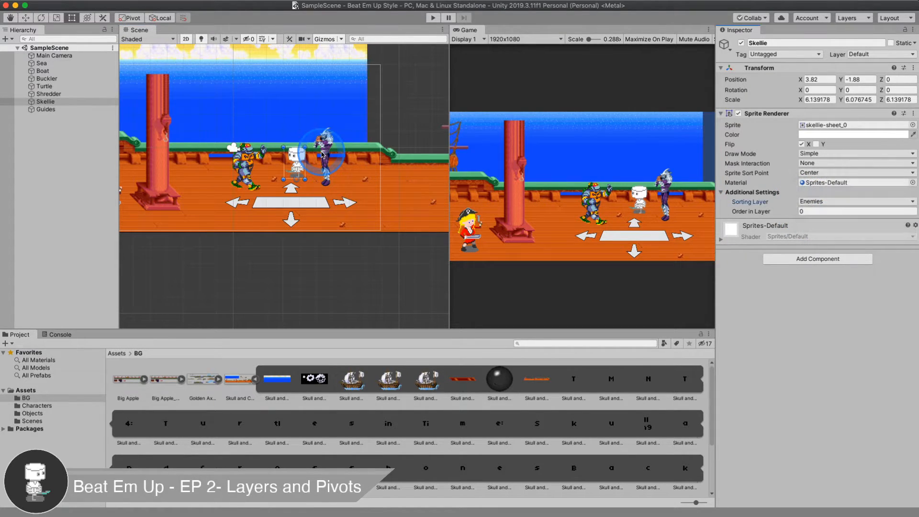
left_click(325, 153)
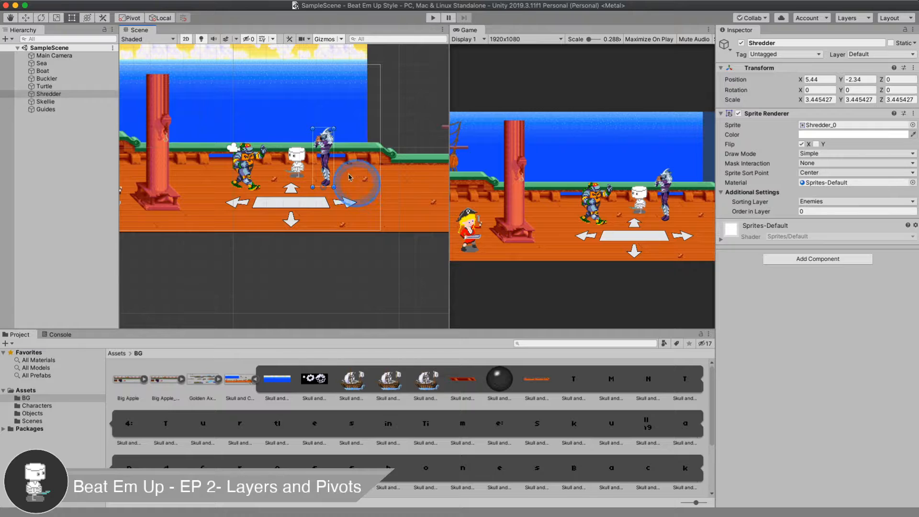
Step: Reposition Skellie between the Turtle and Shredder, ending at about X 3.85, Y -1.32
left_click(295, 161)
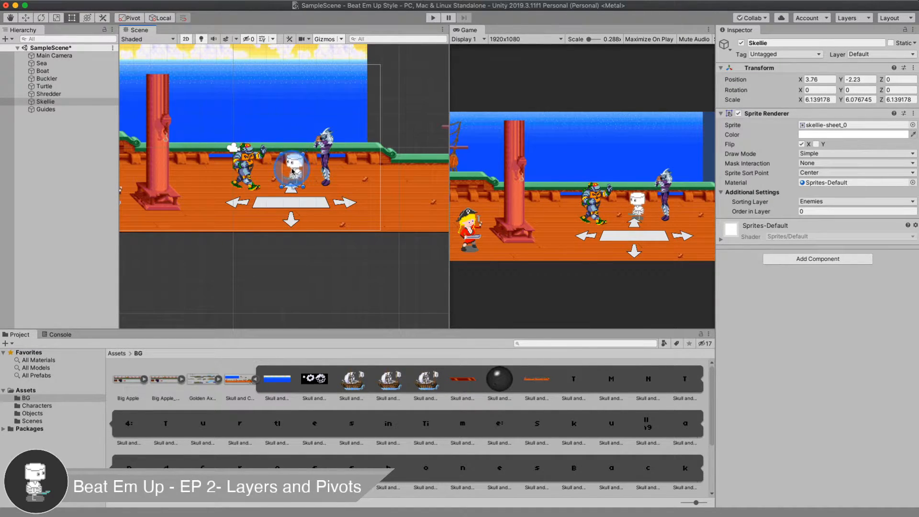
left_click_drag(285, 179, 288, 170)
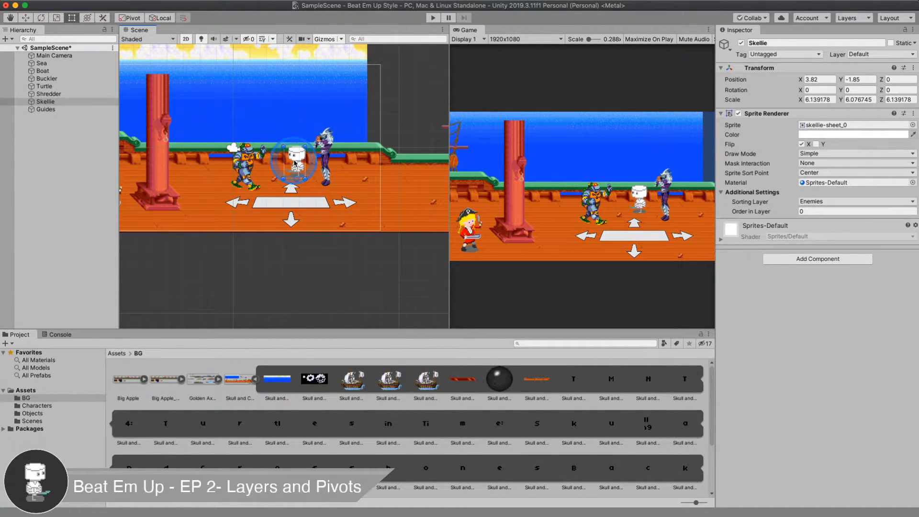
left_click_drag(294, 161, 301, 149)
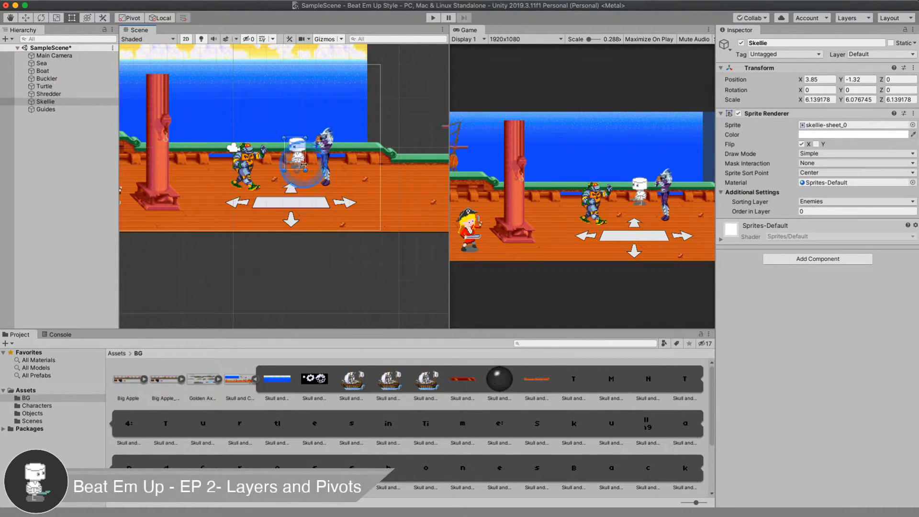
Step: Shift Skellie and Shredder around each other on the deck to test their overlap, leaving Skellie at about X 4.17, Y -1.26
left_click(291, 191)
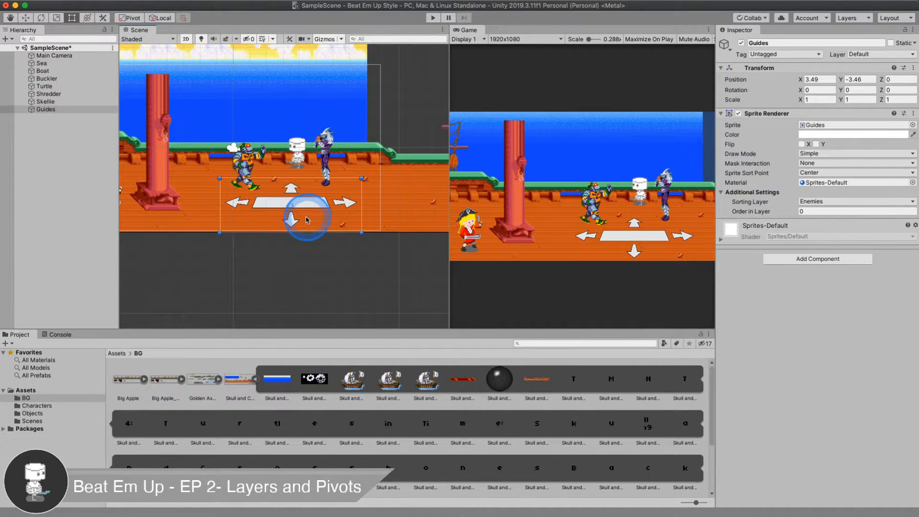
left_click(297, 158)
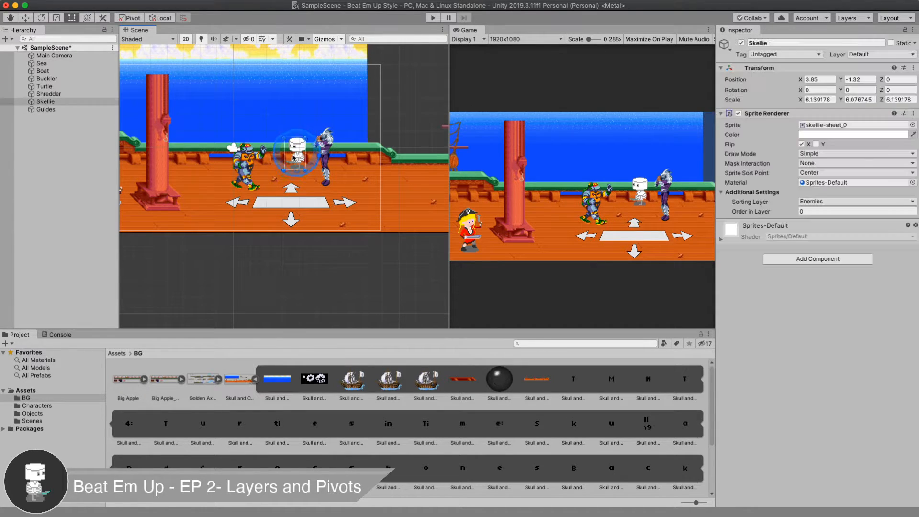
left_click_drag(296, 151, 298, 146)
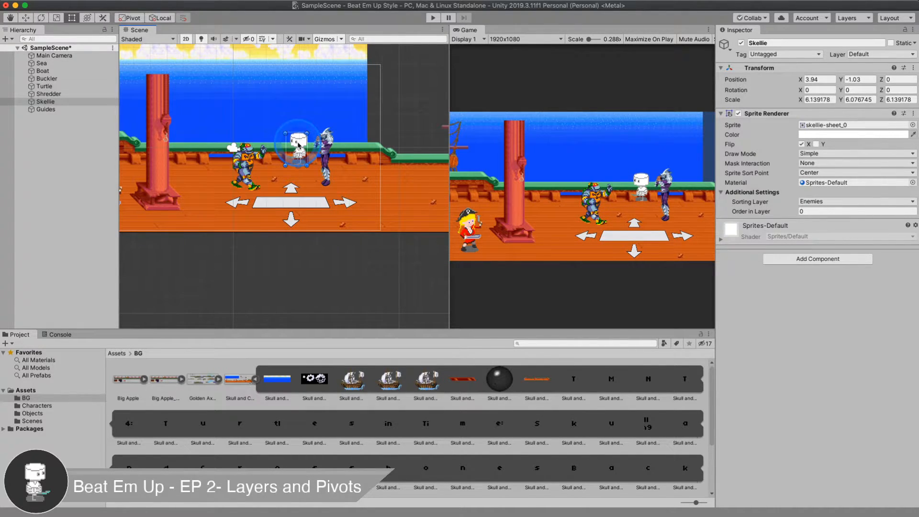
left_click(325, 152)
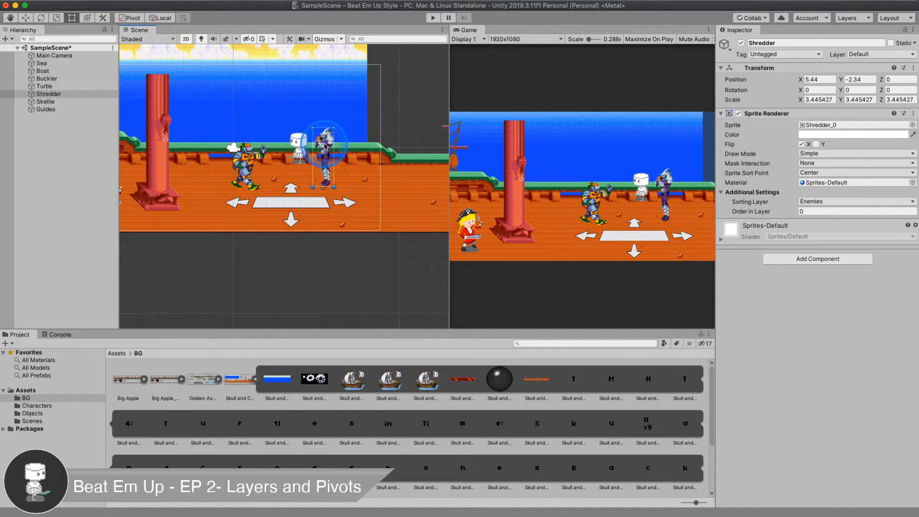
left_click_drag(325, 146, 302, 153)
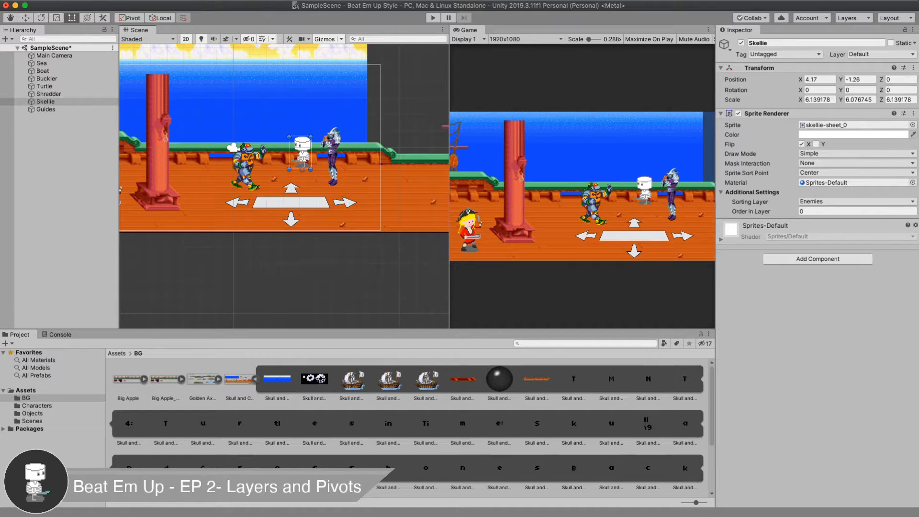
Step: Check the sort axis item in the episode notes, return to Unity and nudge Skellie to about X 4.32, Y -1.14
key("super+Tab")
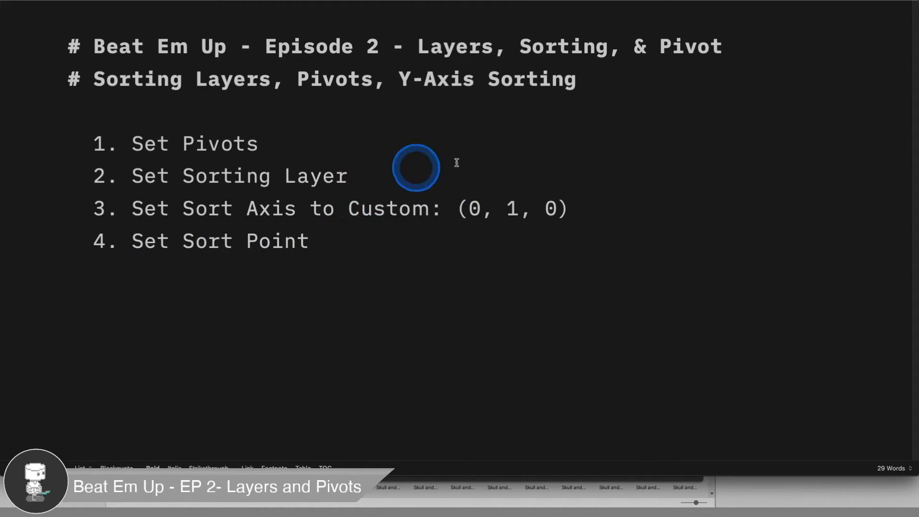
left_click(799, 497)
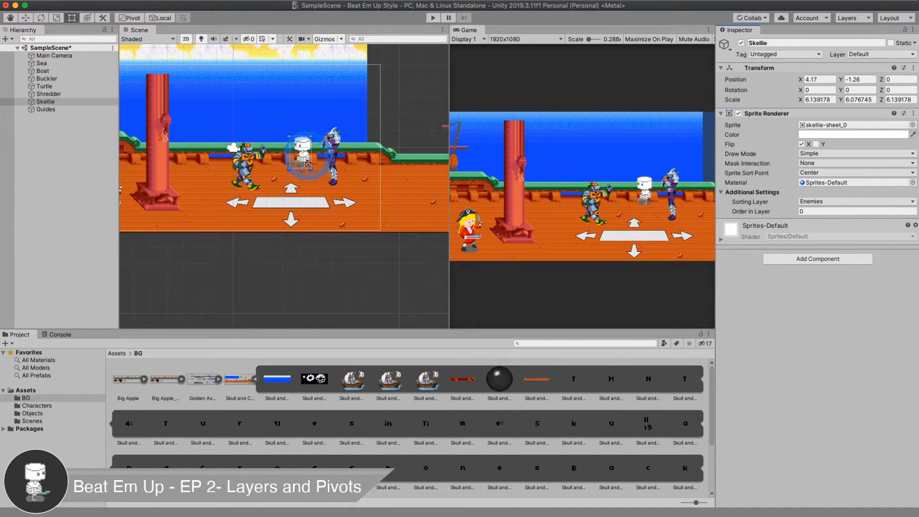
mouse_move(299, 151)
left_mouse_down()
mouse_move(309, 168)
mouse_move(311, 74)
mouse_move(306, 165)
mouse_move(301, 153)
left_mouse_up()
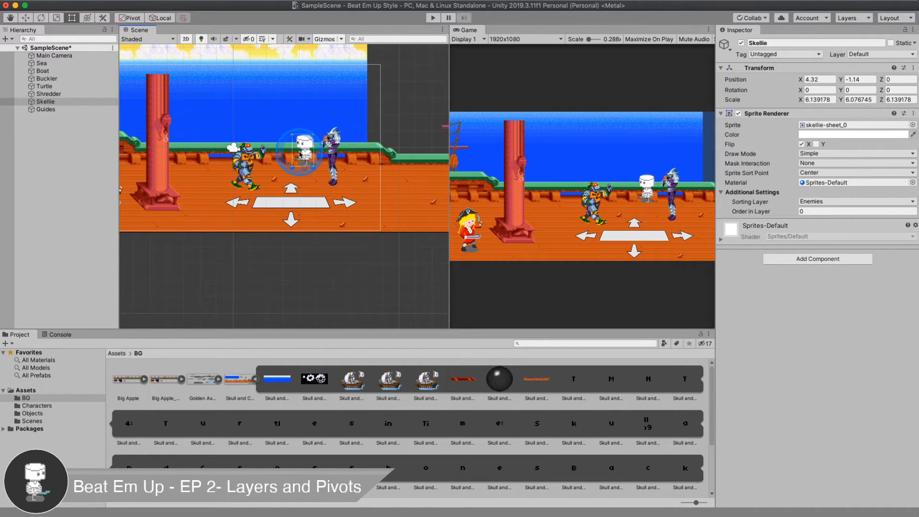
Step: Set the Transparency Sort Mode to Custom Axis in the Graphics project settings, after trying the Default mode
mouse_move(54, 4)
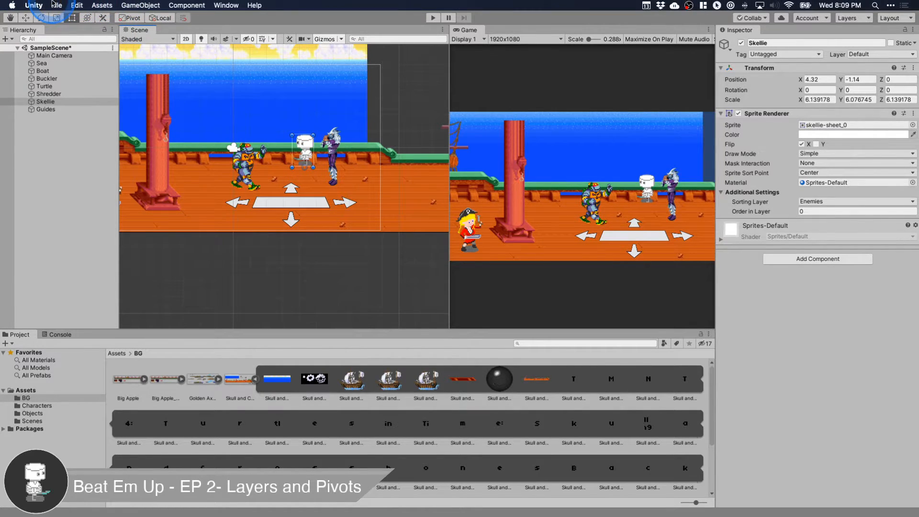
left_click(75, 5)
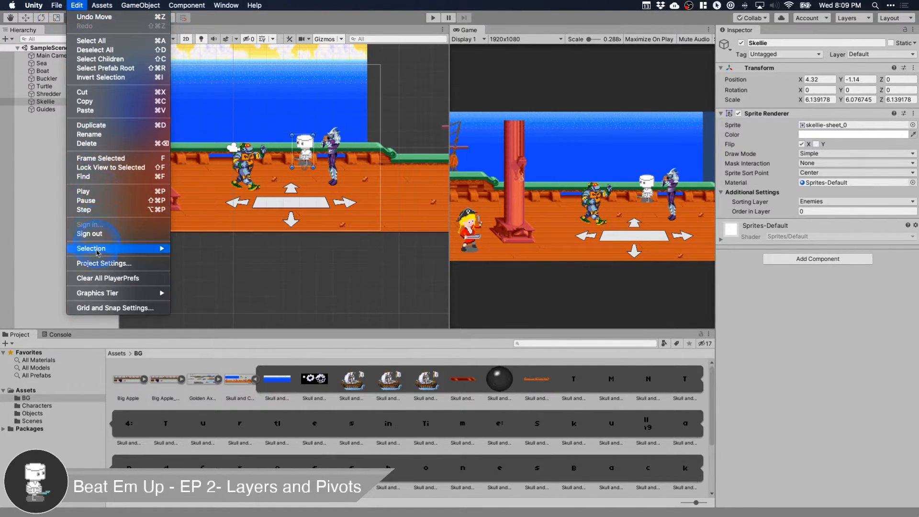
left_click(89, 263)
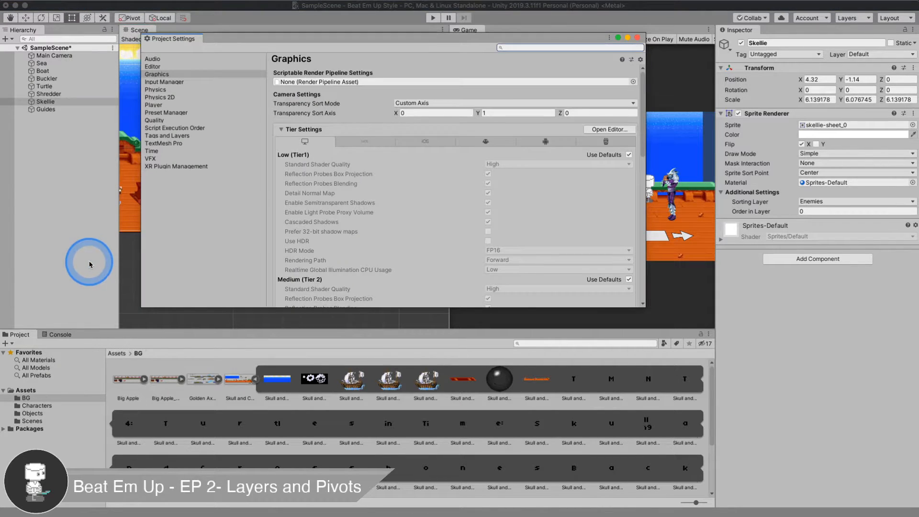
left_click(157, 75)
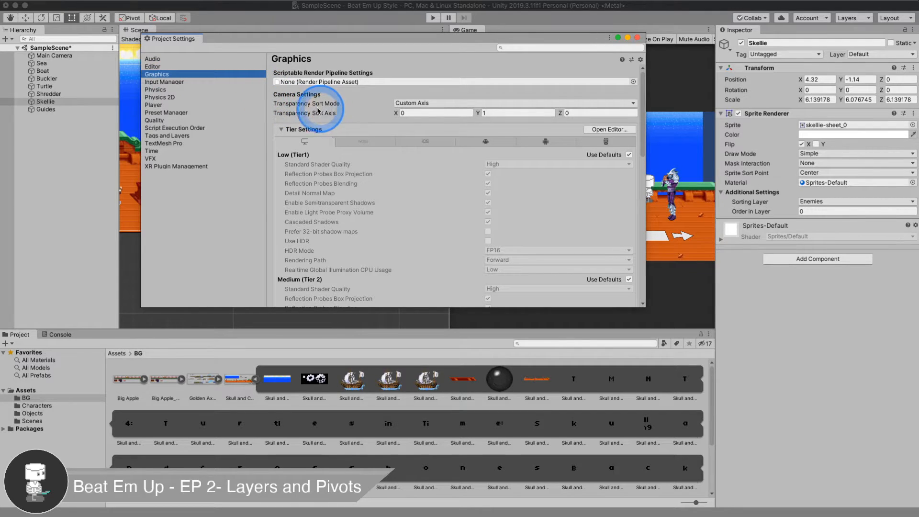
left_click(411, 103)
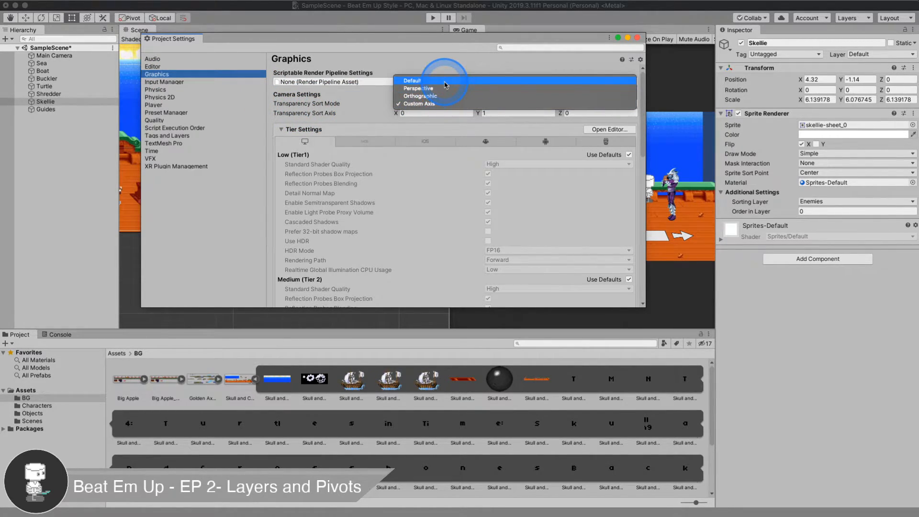
left_click(444, 84)
left_click(427, 103)
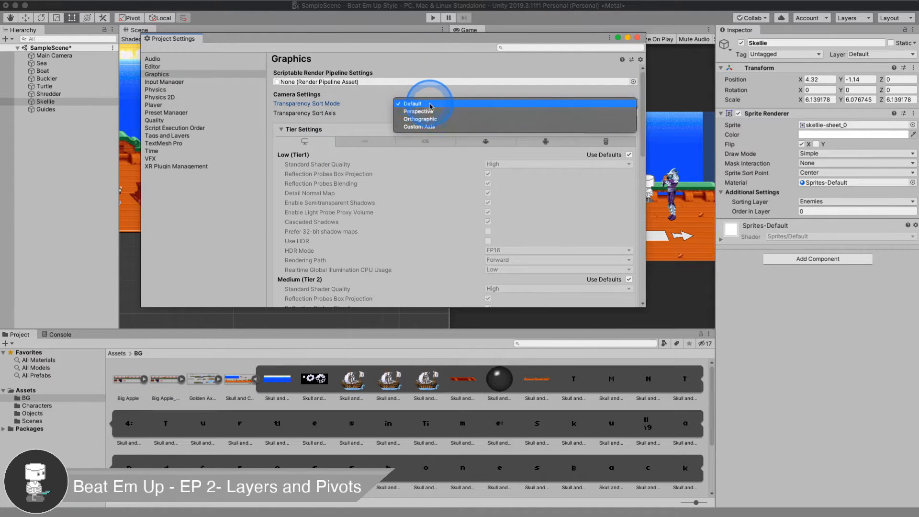
left_click(412, 127)
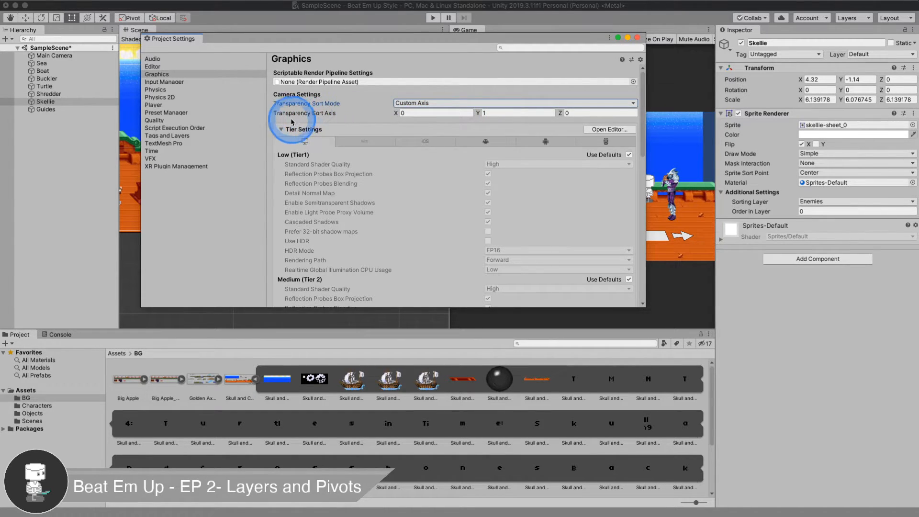
Step: Try sorting along the Z axis by setting the Transparency Sort Axis to Y 0 and Z 1
left_click(486, 113)
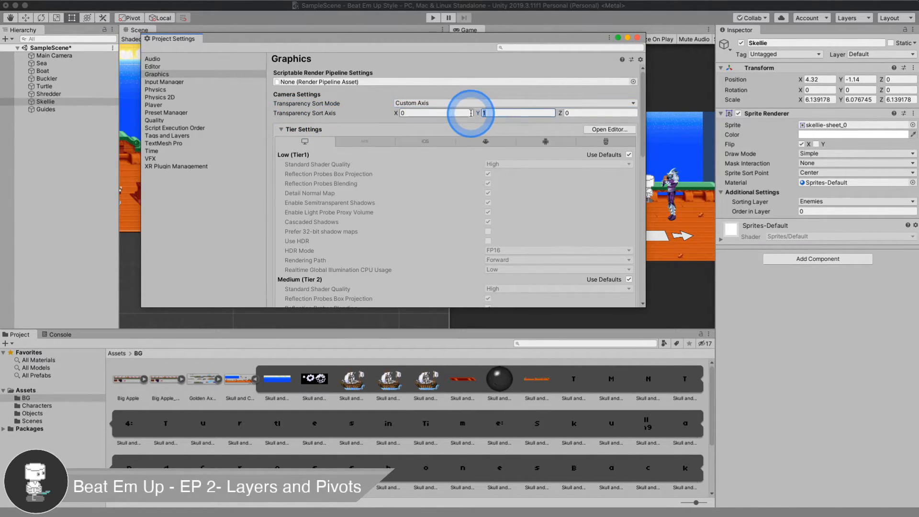
type("0")
left_click(584, 113)
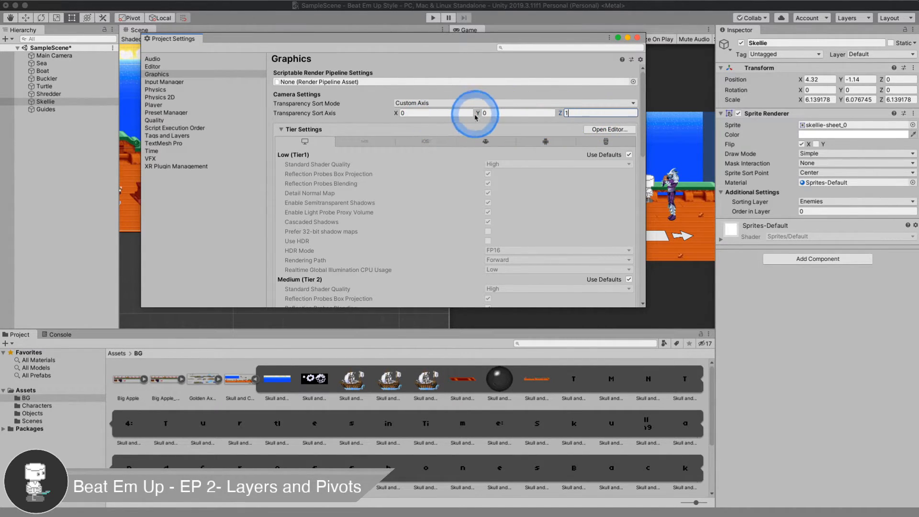
type("1")
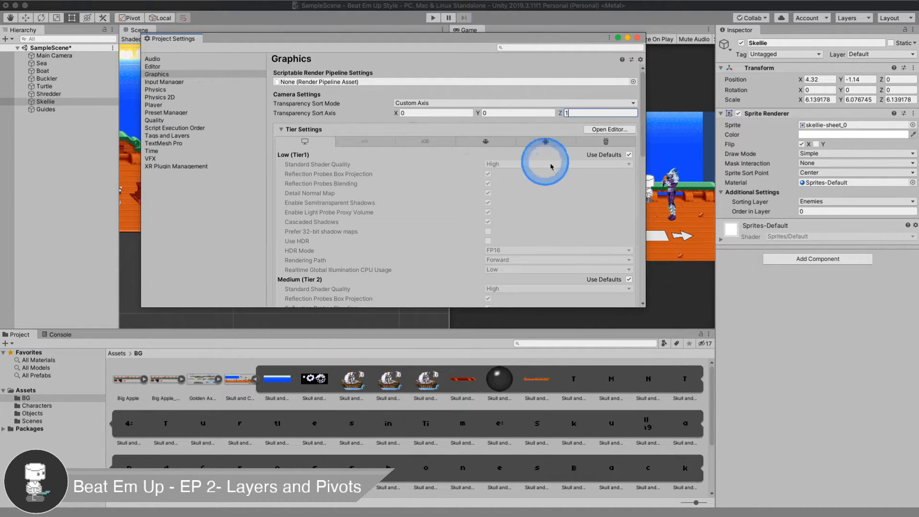
Step: Set the Transparency Sort Axis to Z 0 and Y 1, and close the project settings
key("BackSpace")
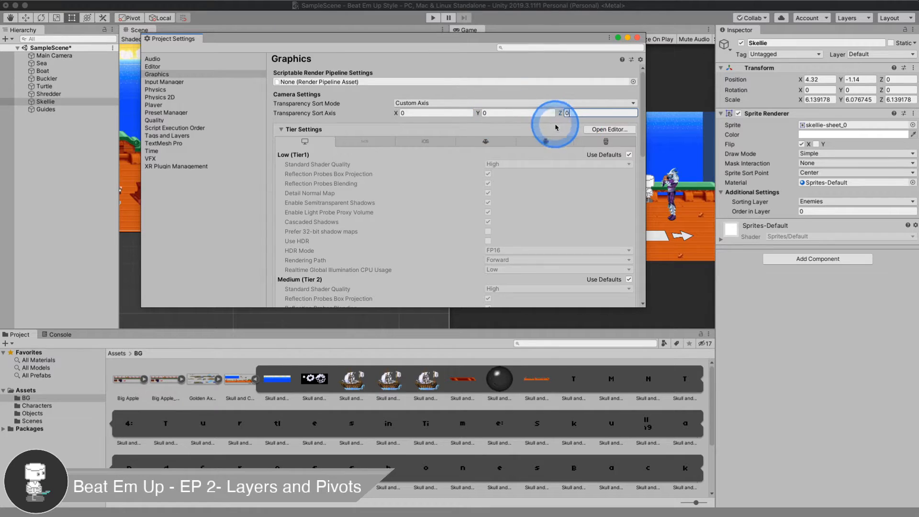
left_click(509, 112)
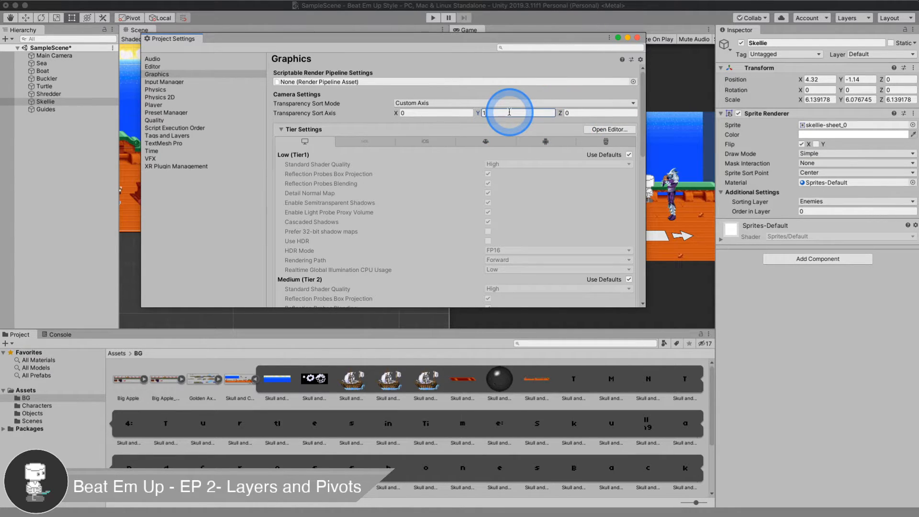
type("1")
left_click(637, 38)
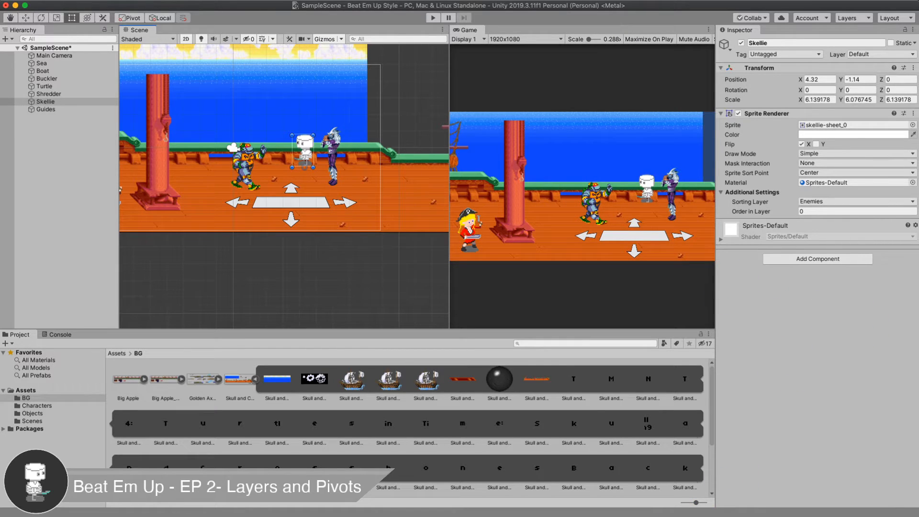
Step: Check the episode notes, and reposition Skellie in front of Shredder at about X 5.42, Y -2.07, with Shredder at about X 6.34, Y -1.99
key("super+Tab")
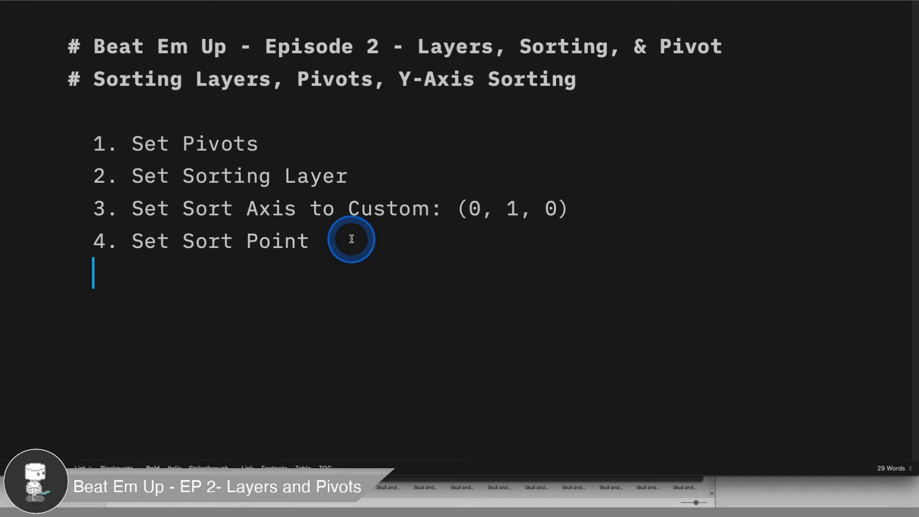
left_click(754, 488)
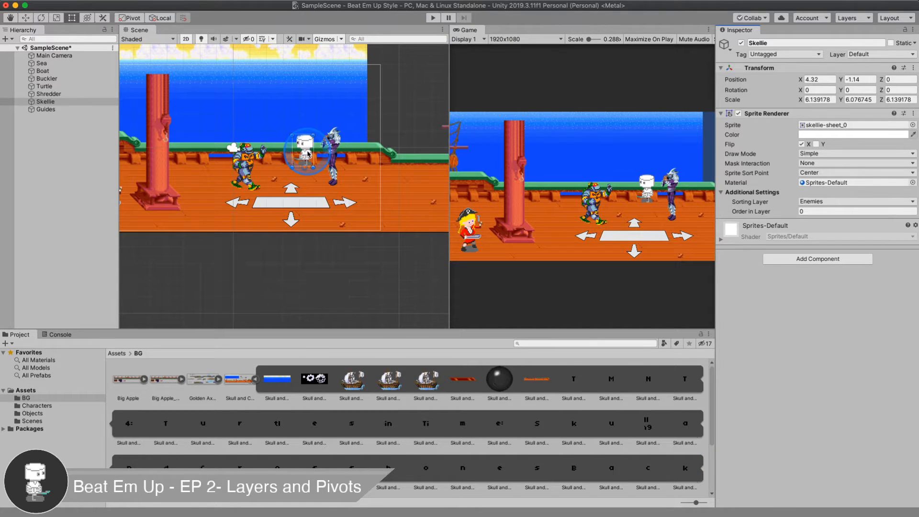
left_click_drag(306, 152, 304, 146)
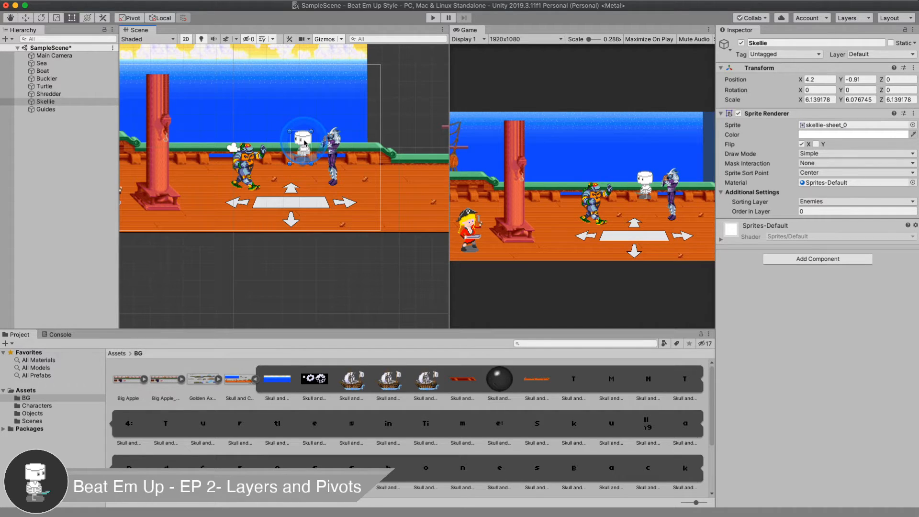
mouse_move(329, 145)
left_mouse_down()
mouse_move(329, 181)
mouse_move(340, 139)
left_mouse_up()
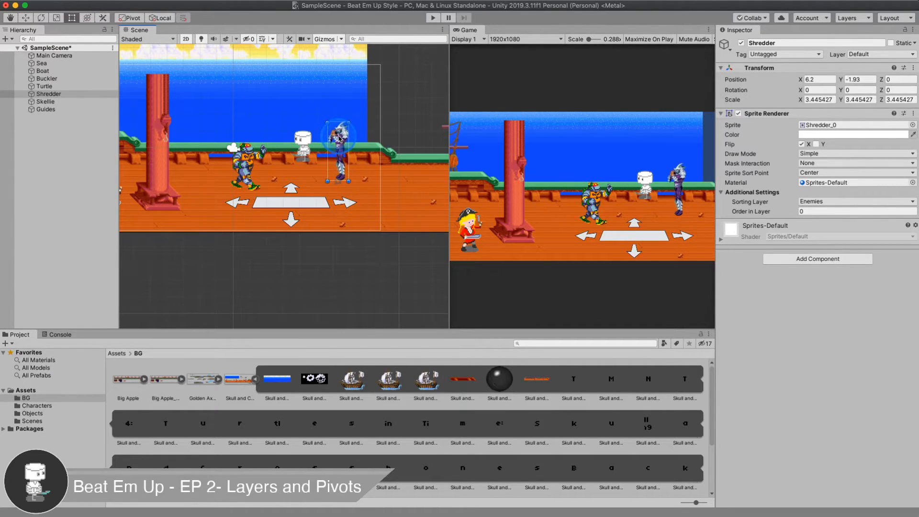
left_click(307, 146)
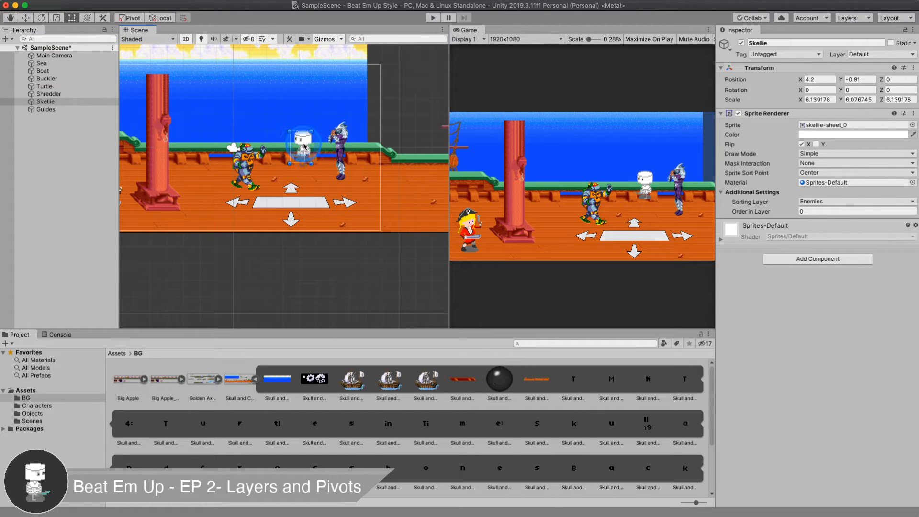
left_click_drag(304, 146, 316, 159)
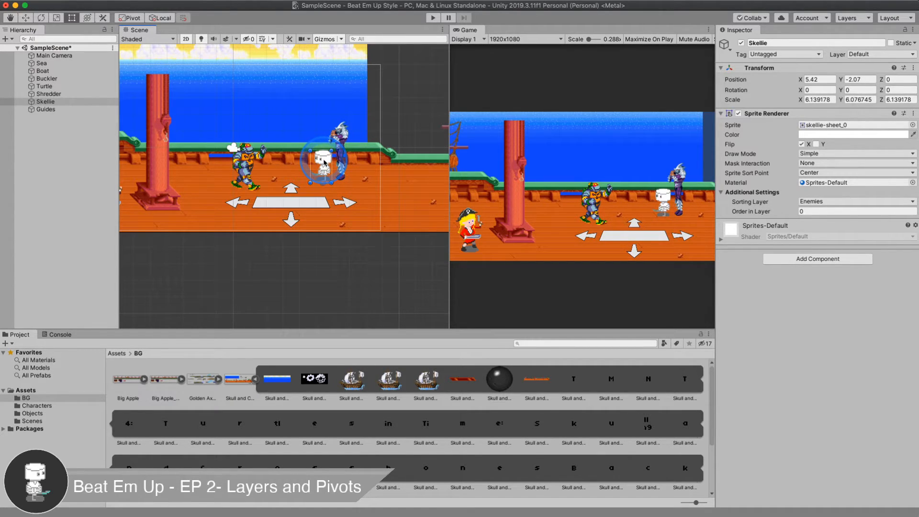
left_click(342, 149)
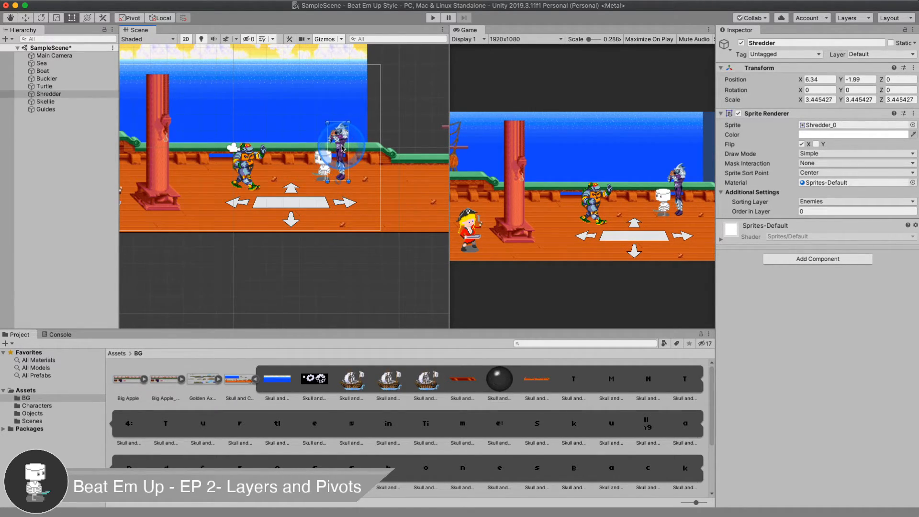
Step: Recheck the Set Sort Point item in the notes and inspect the Sprite Sort Point settings of Skellie and Shredder in Unity
scroll(323, 159, "up", 8)
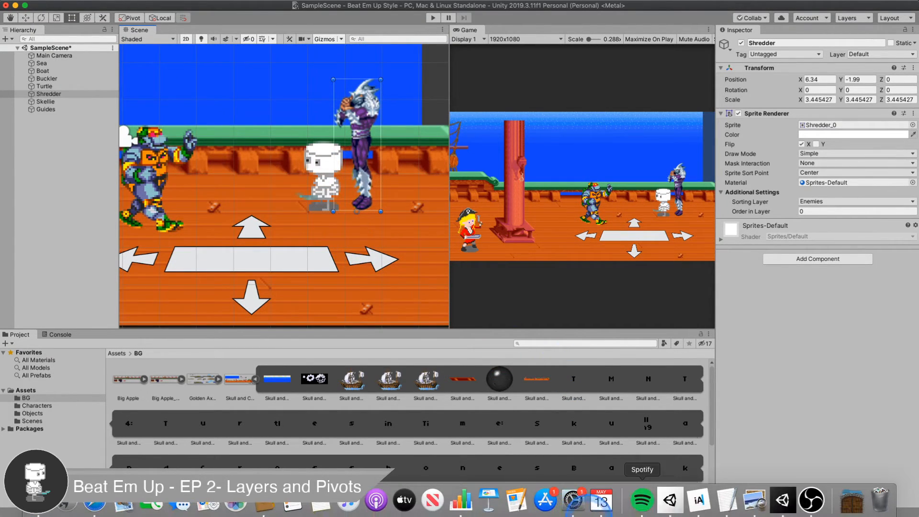
left_click(709, 501)
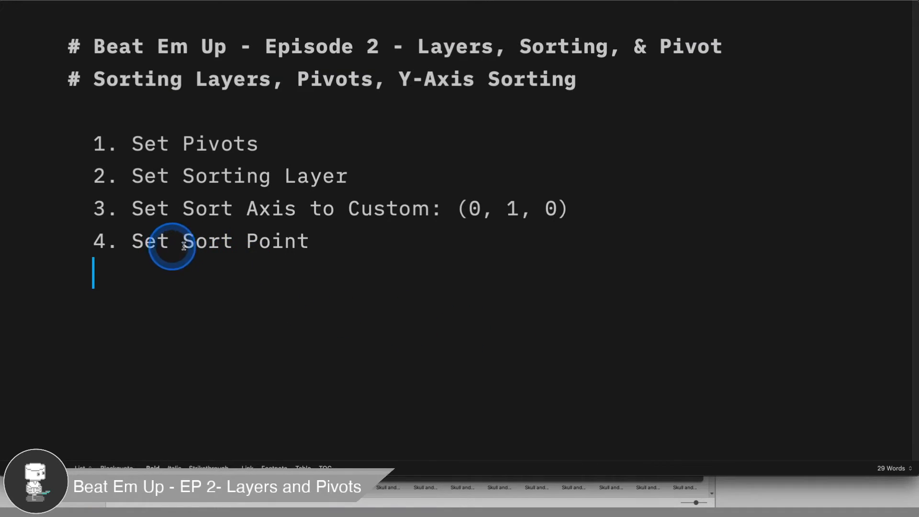
left_click(745, 483)
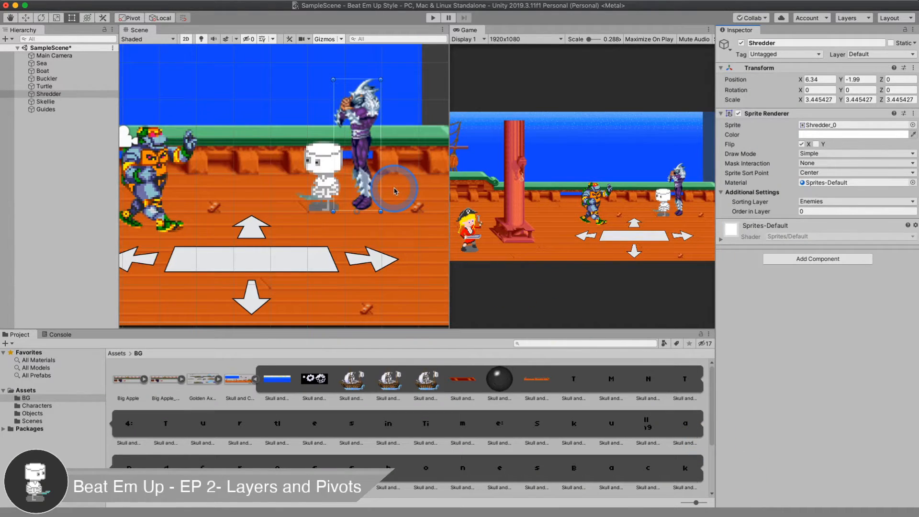
left_click(329, 163)
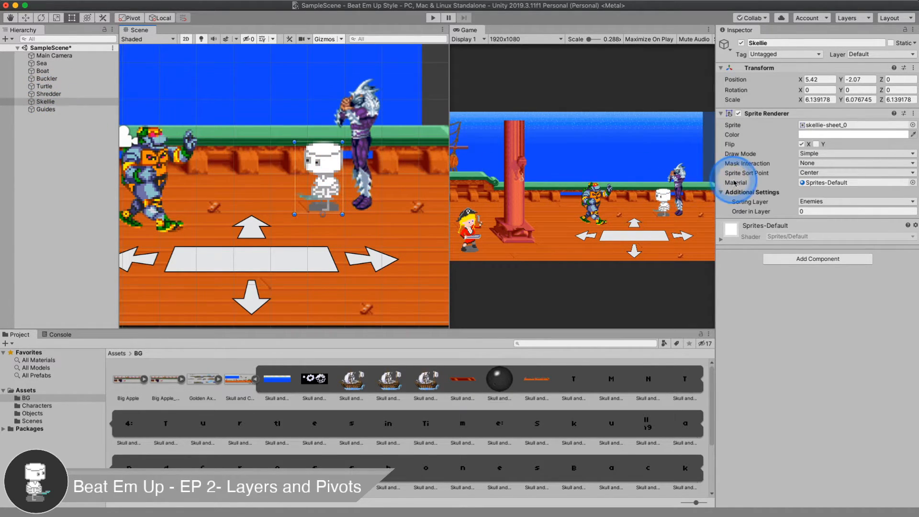
left_click(807, 175)
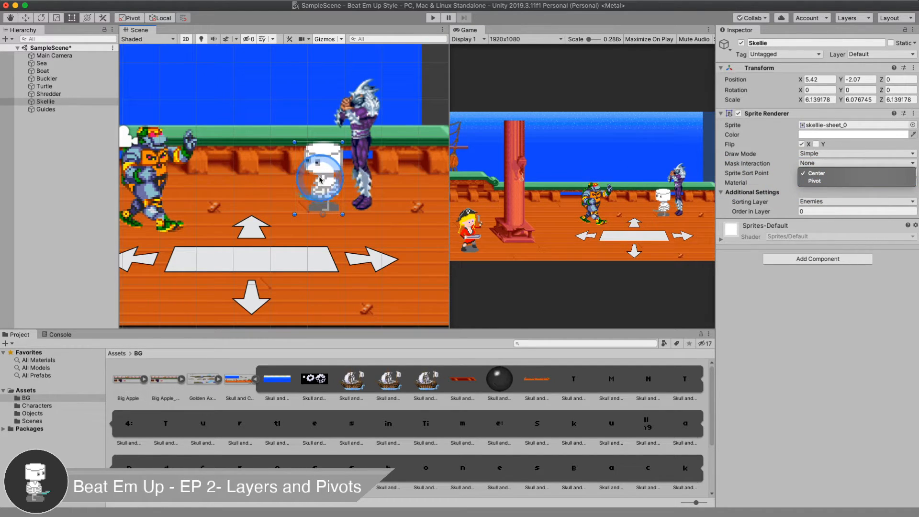
left_click(431, 165)
left_click(452, 172)
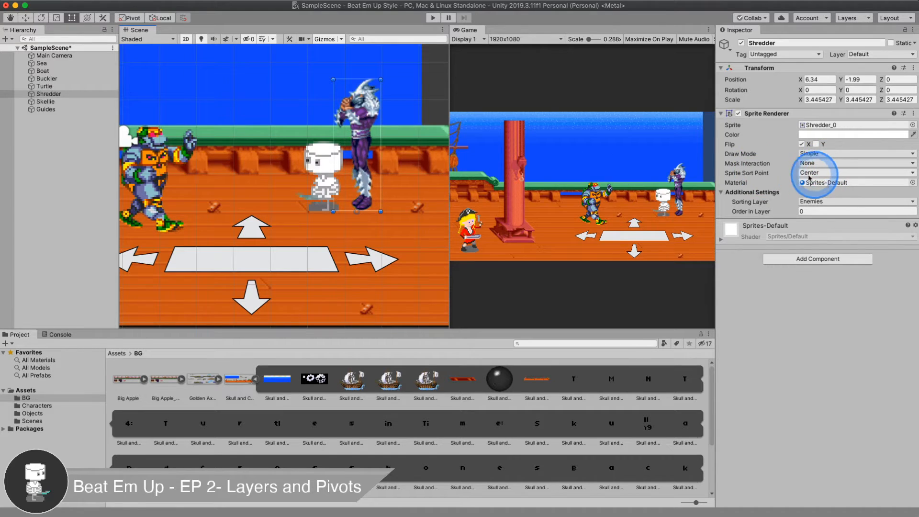
left_click(319, 169)
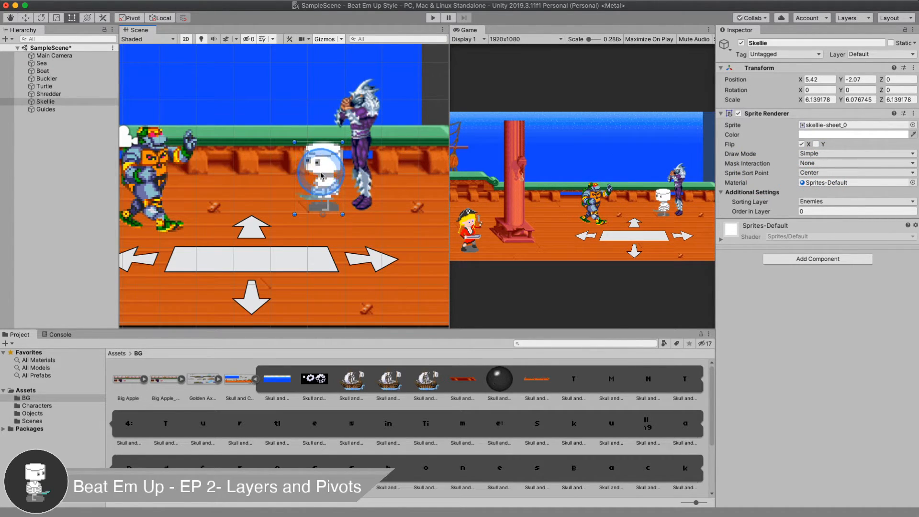
Step: Move Skellie over Shredder at about X 6.51, Y -1.51, and reposition the Guides arrows at about X 2.1, Y -2.01
left_click_drag(319, 169, 360, 147)
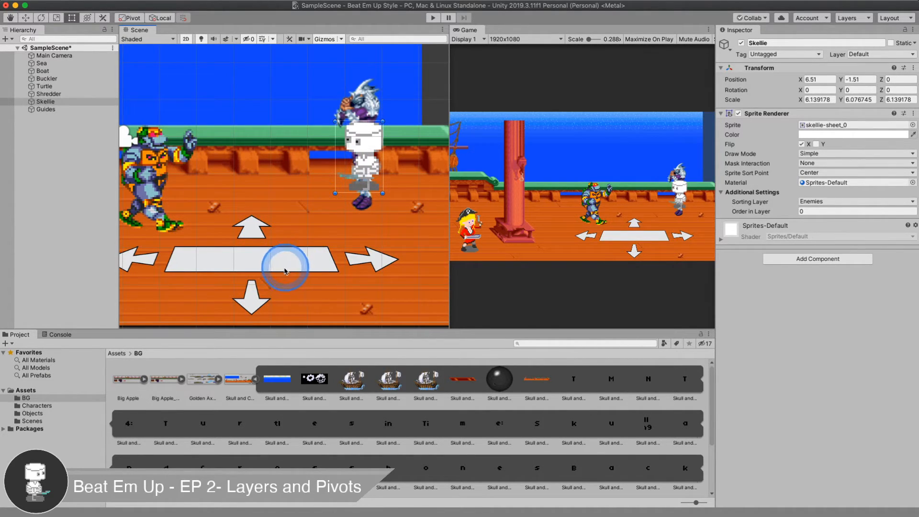
left_click(281, 227)
left_click(282, 227)
left_click_drag(254, 261, 204, 206)
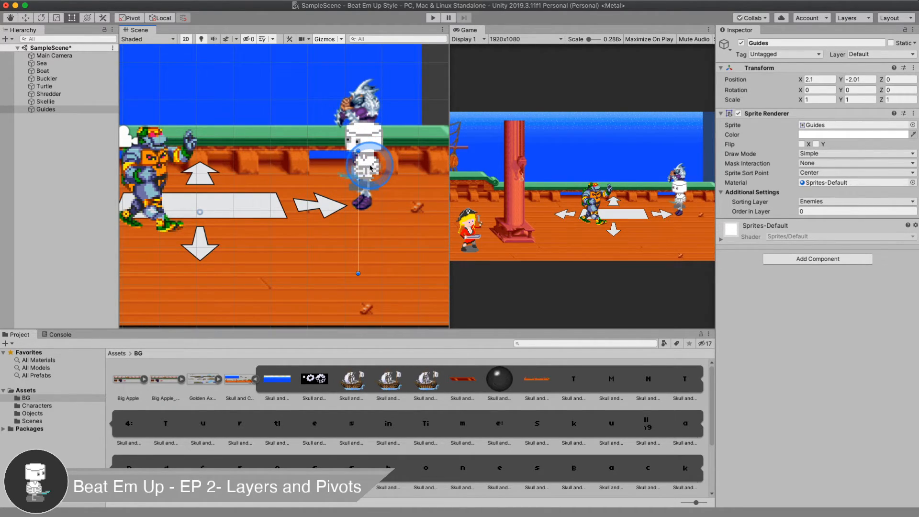
Step: Test the center-based sorting by moving Skellie beside and over Shredder, ending beside Shredder at about X 7.63, Y -1.31
left_click(370, 159)
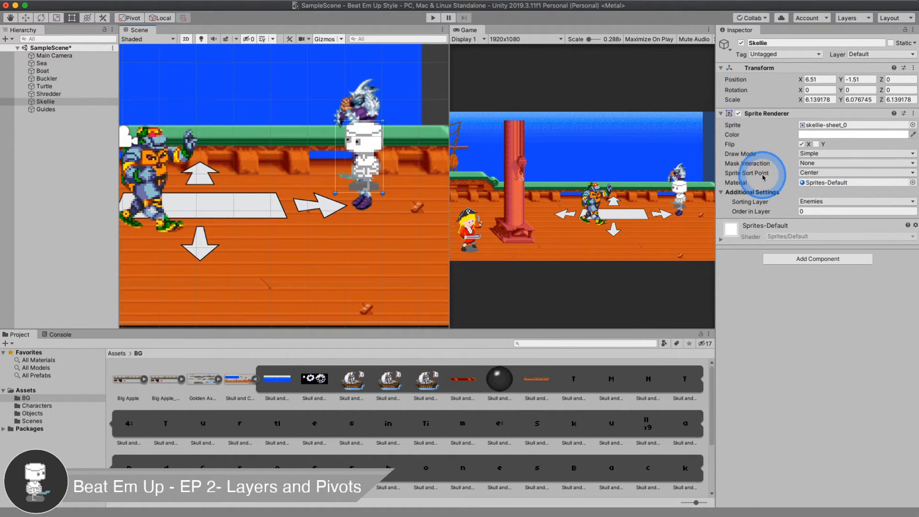
left_click_drag(360, 153, 399, 152)
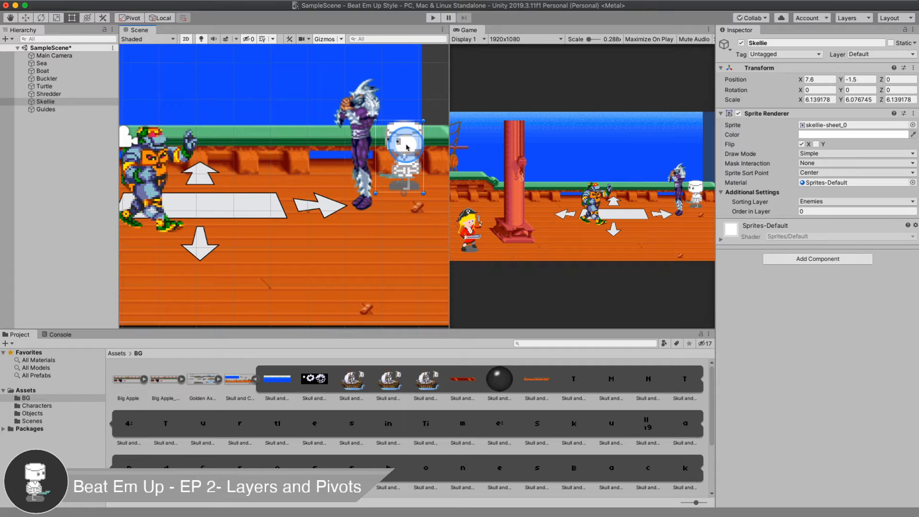
left_click(359, 139)
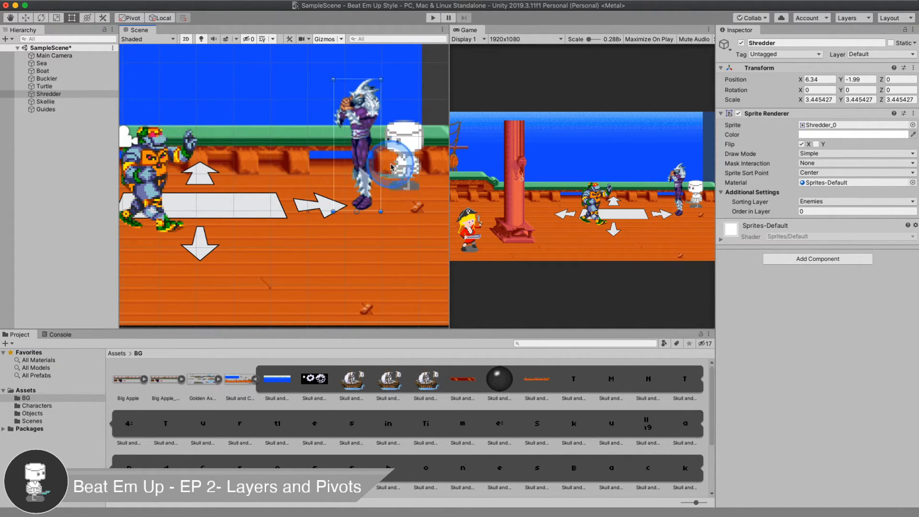
left_click(409, 160)
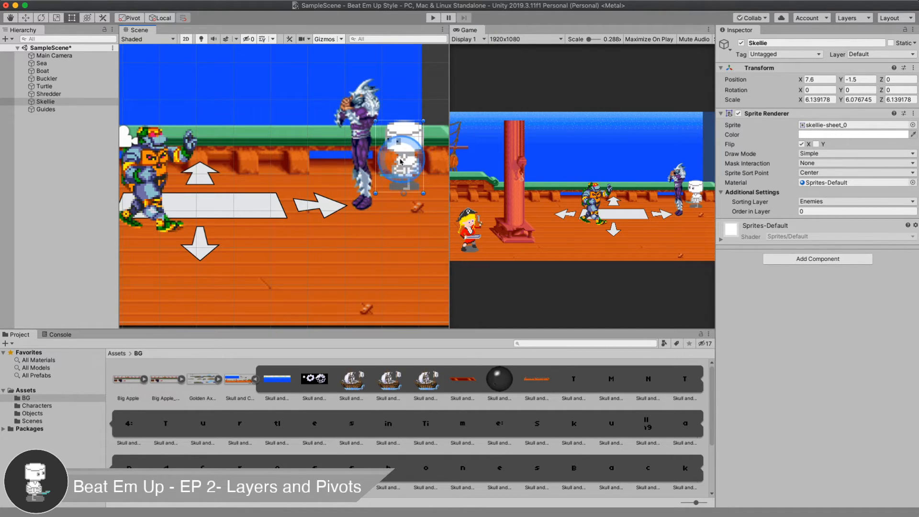
left_click(404, 160)
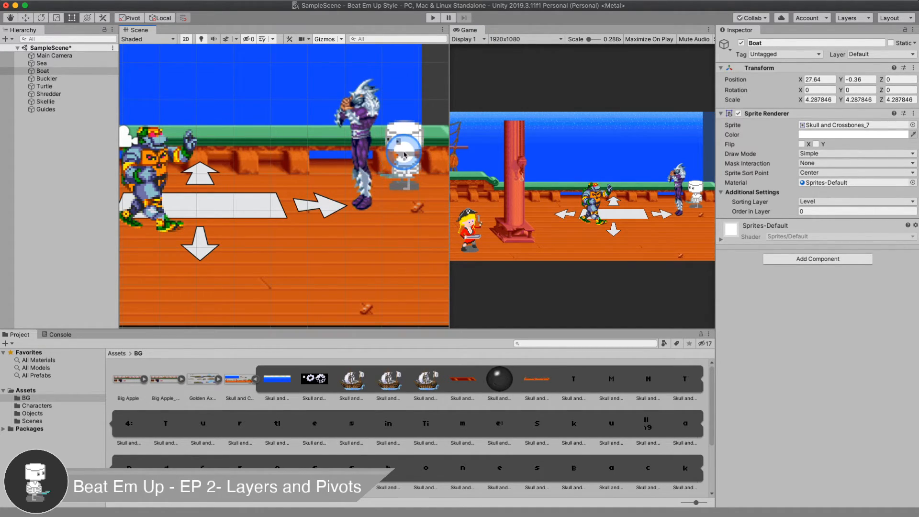
left_click(402, 150)
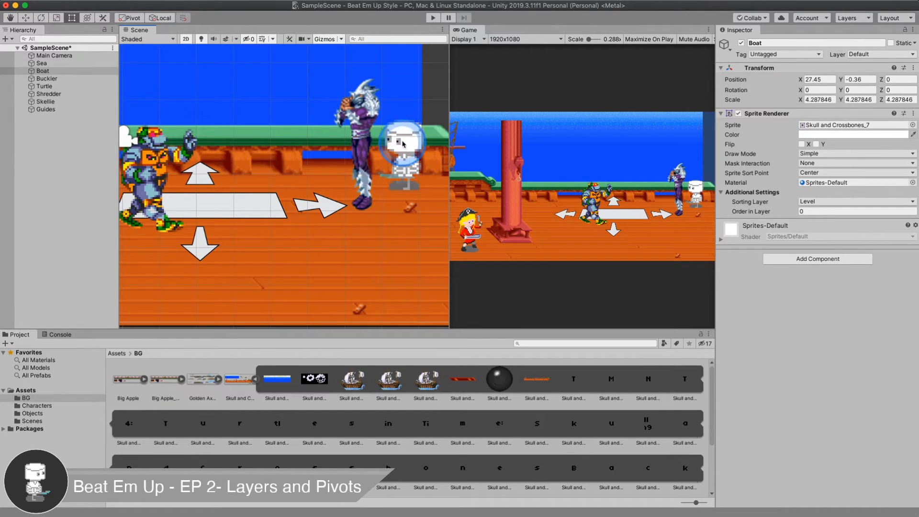
left_click_drag(400, 140, 365, 148)
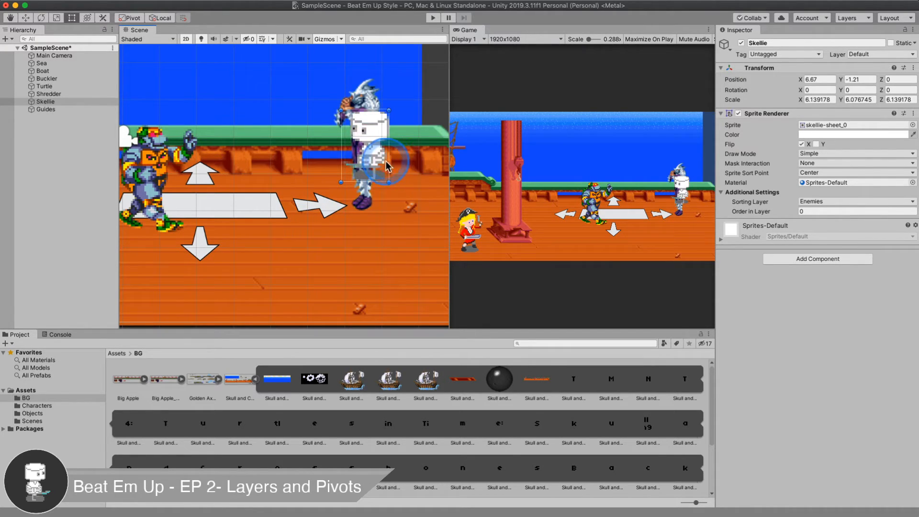
left_click_drag(367, 134, 403, 137)
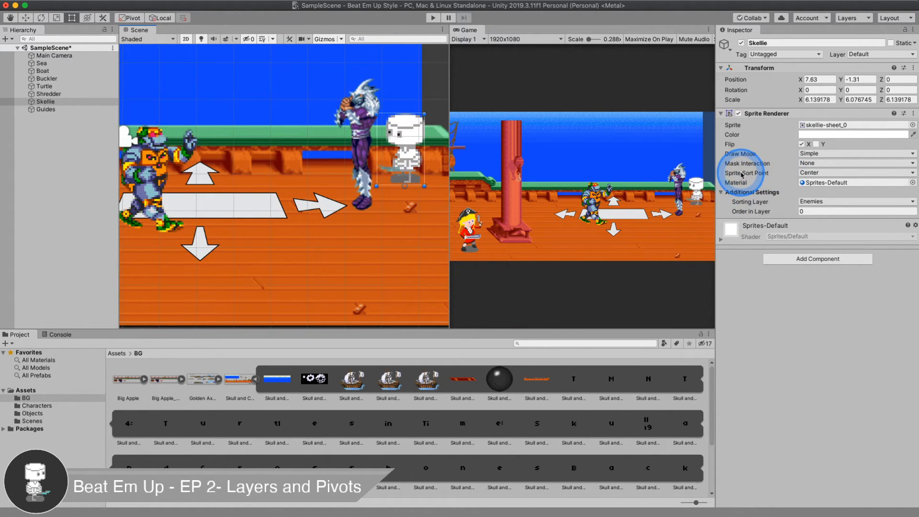
Step: Set the Sprite Sort Point of both Skellie and Shredder to Pivot
left_click(809, 173)
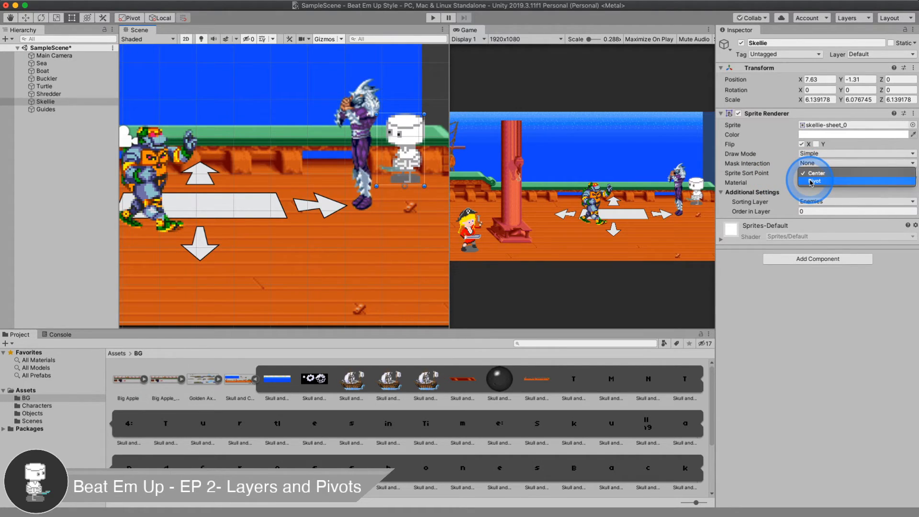
left_click(811, 181)
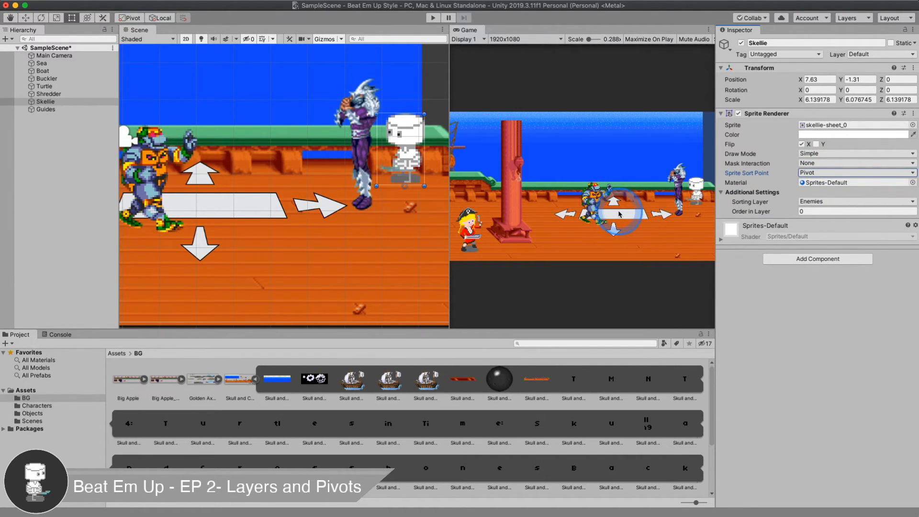
left_click(363, 158)
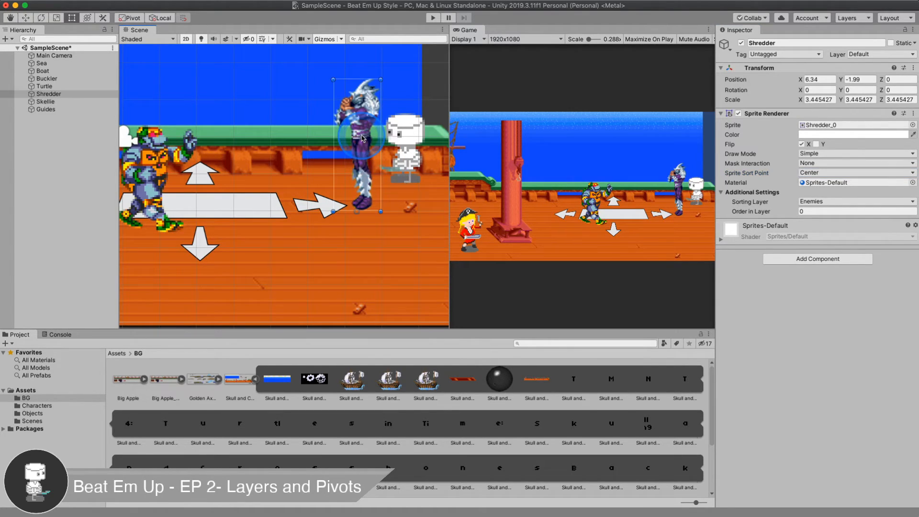
left_click(818, 174)
left_click(639, 207)
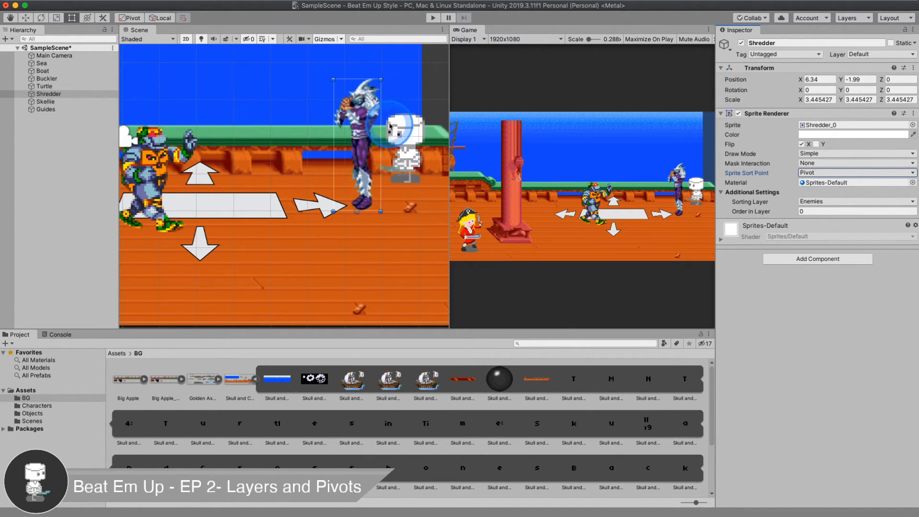
Step: Test the pivot-based sorting by moving Skellie below and above Shredder's feet, leaving Skellie at about X 6.95, Y -1.42
left_click(398, 135)
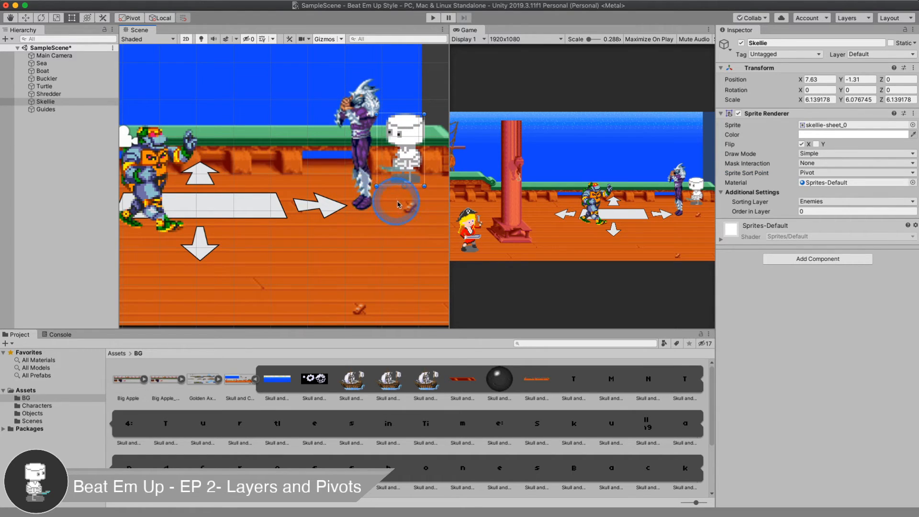
left_click(362, 210)
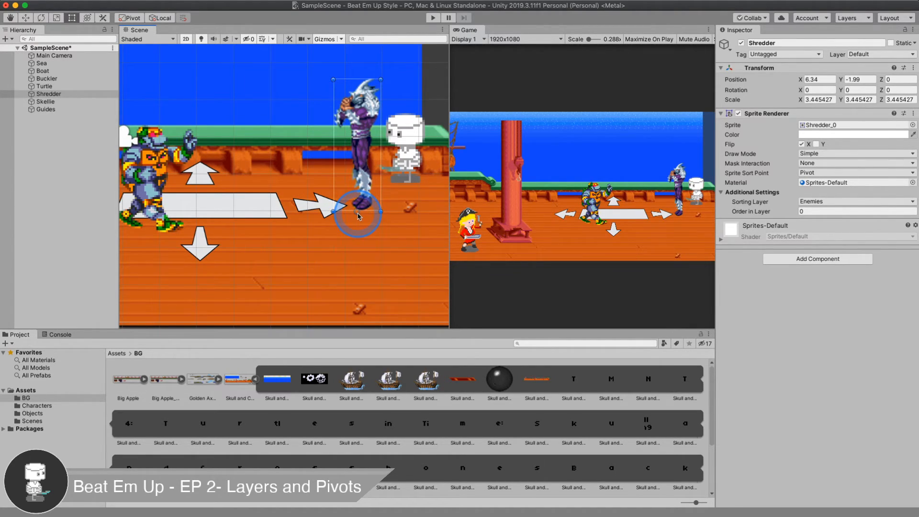
left_click_drag(393, 153, 364, 140)
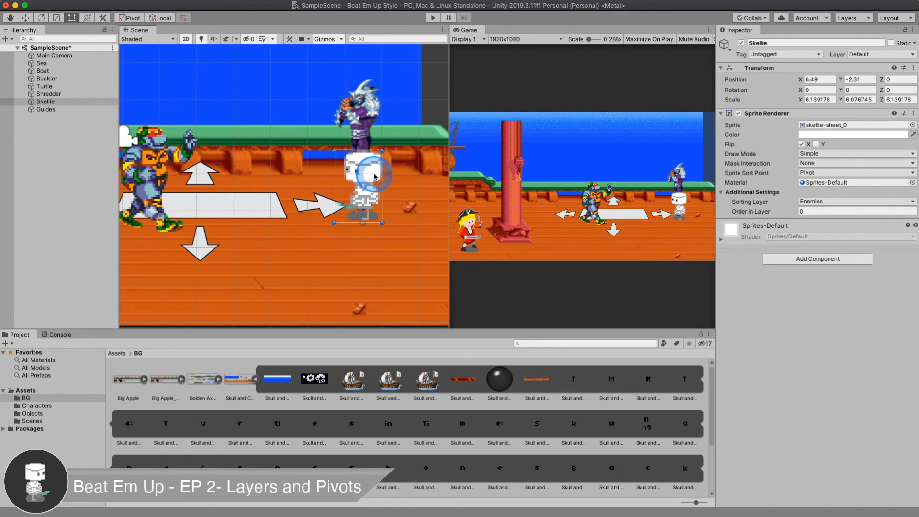
left_click_drag(375, 177, 376, 160)
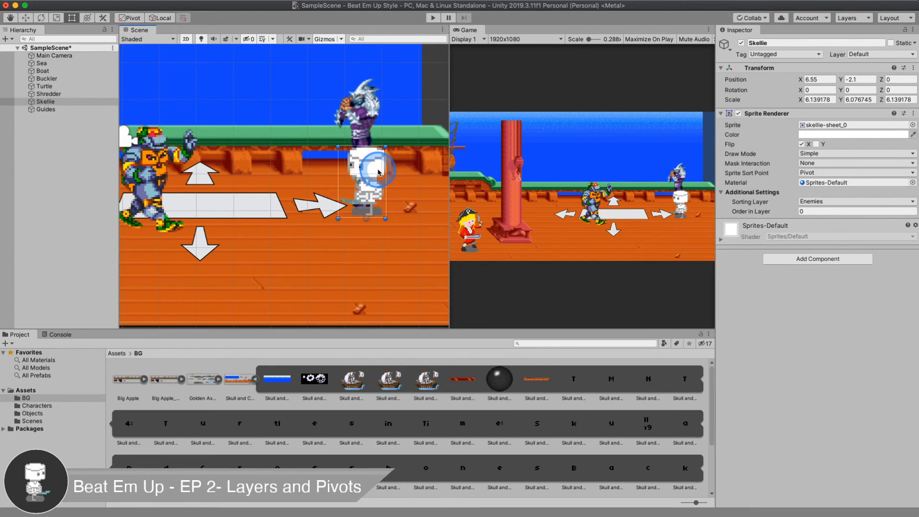
left_click_drag(386, 166, 401, 166)
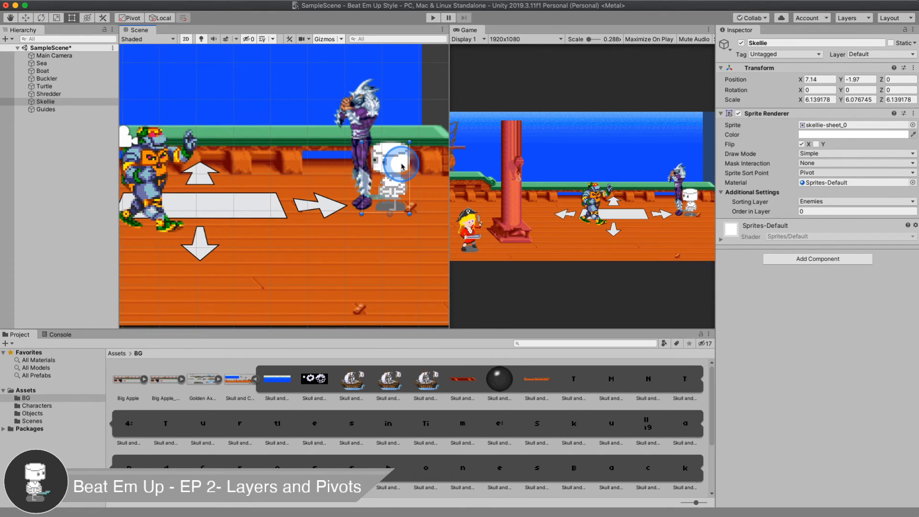
left_click_drag(398, 159, 372, 157)
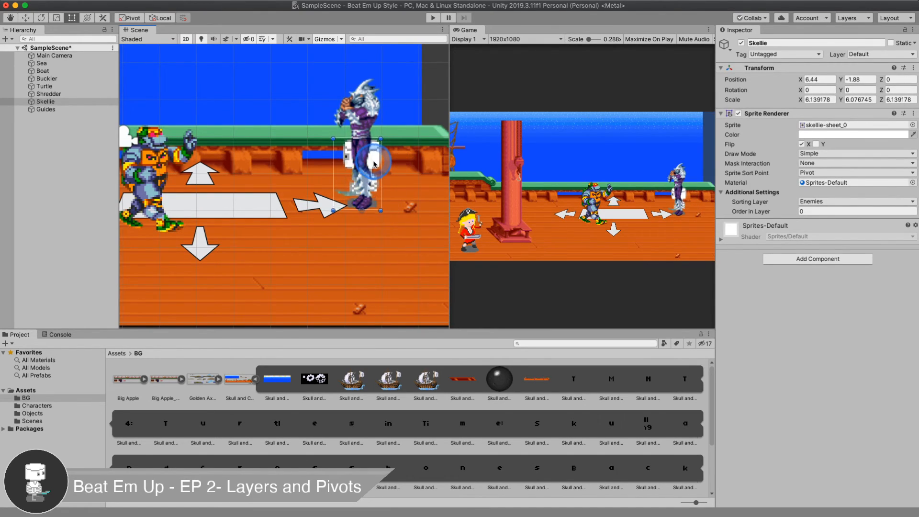
mouse_move(381, 165)
left_mouse_down()
mouse_move(423, 169)
mouse_move(323, 171)
mouse_move(426, 173)
mouse_move(394, 169)
mouse_move(392, 151)
left_mouse_up()
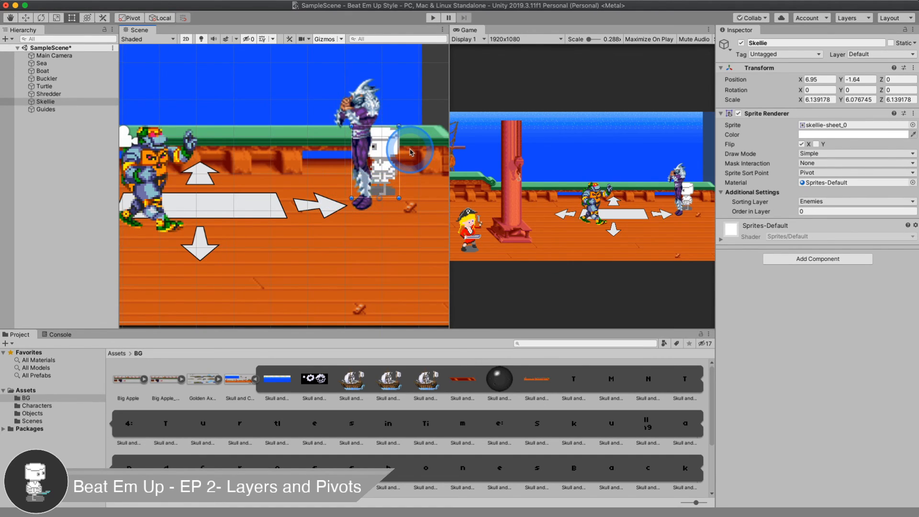
left_click_drag(387, 164, 386, 156)
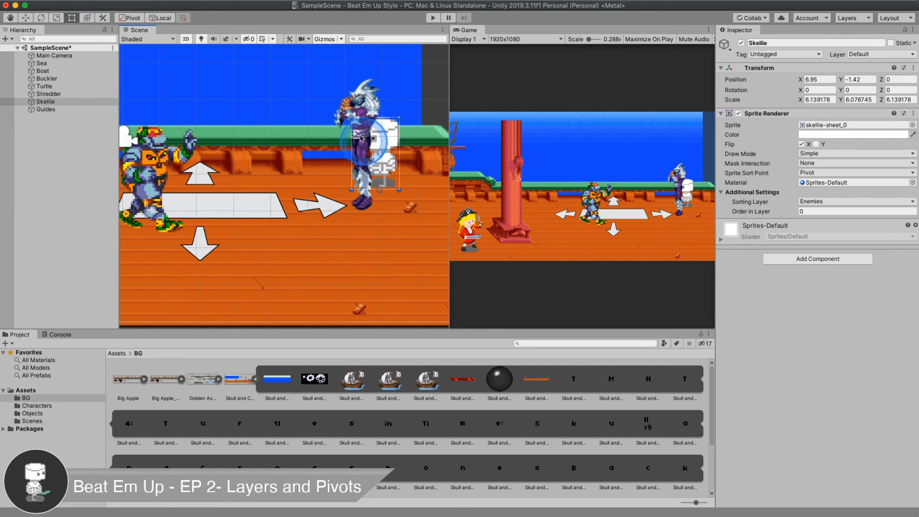